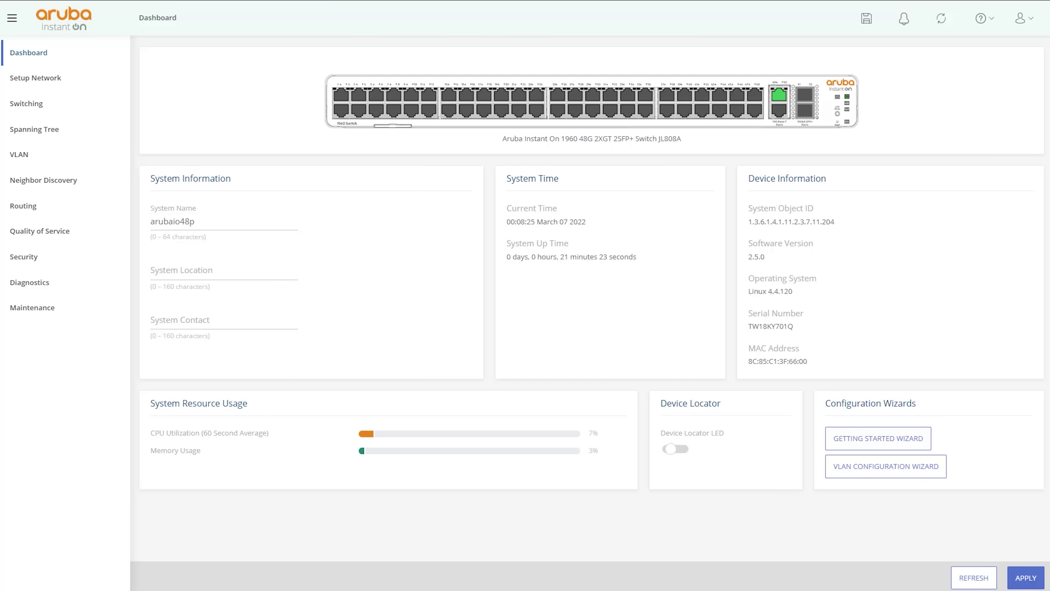
- Examine the switch's network connection settings and open its user account management page
{"action": "left_click", "coordinate": [51, 84]}
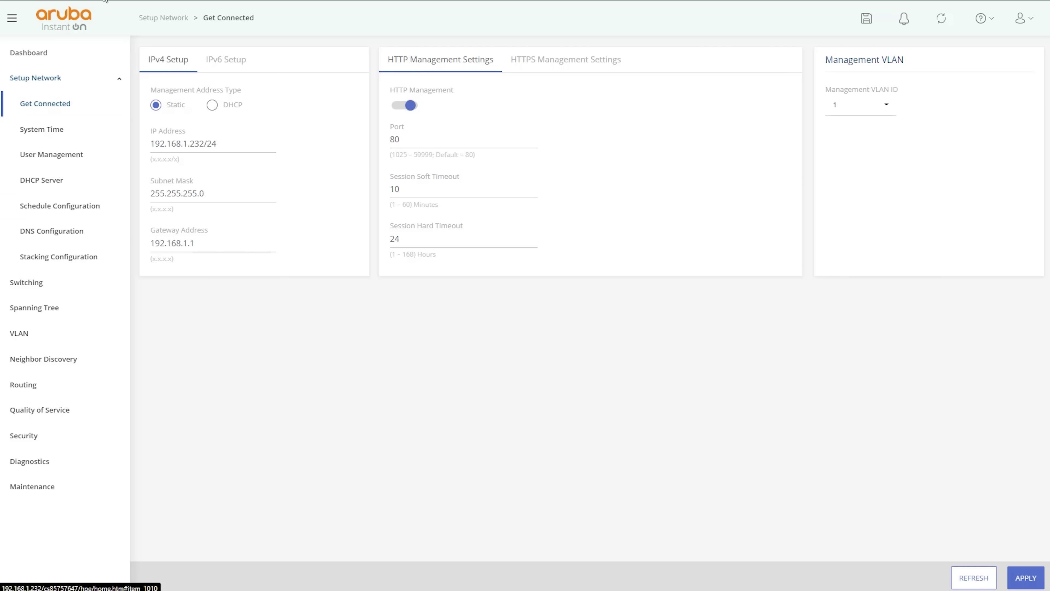
{"action": "left_click", "coordinate": [85, 44]}
{"action": "left_click", "coordinate": [69, 77]}
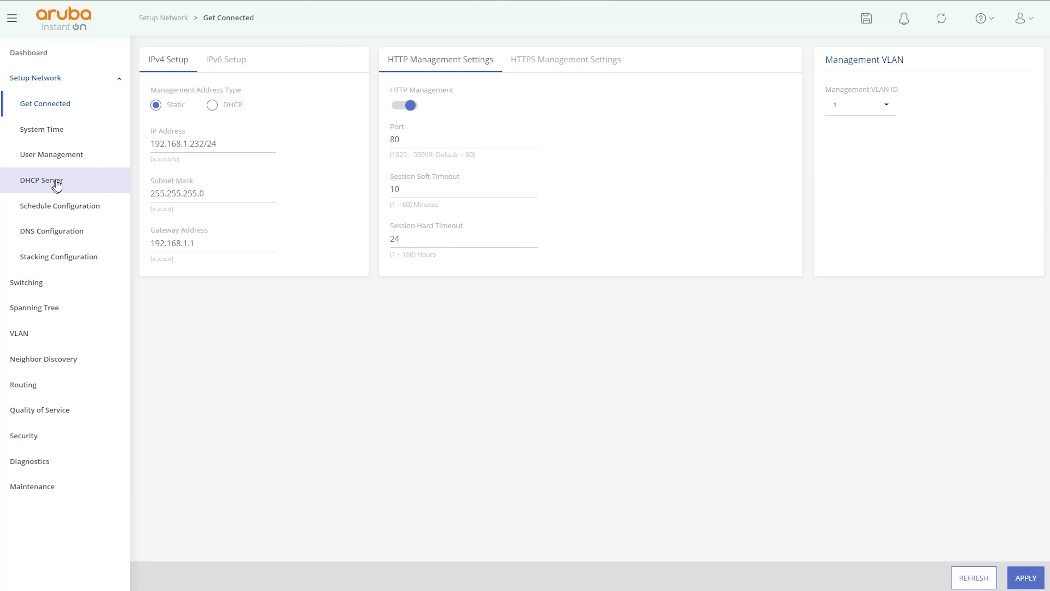
{"action": "left_click", "coordinate": [51, 154]}
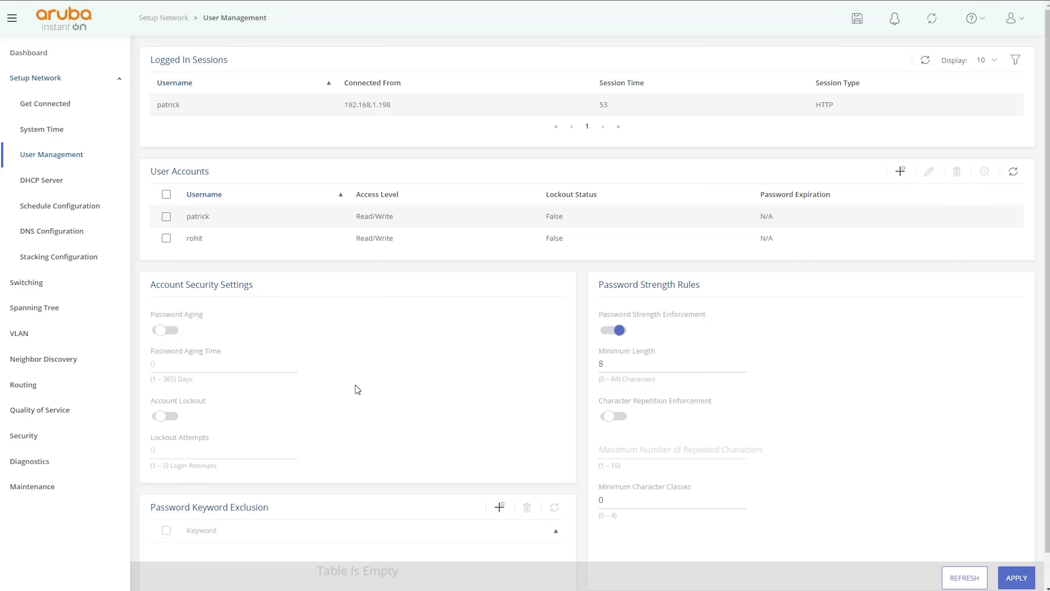
- Look at the form for adding an excluded password keyword and close it without adding one
{"action": "scroll", "coordinate": [352, 393], "scroll_direction": "down", "scroll_amount": 1}
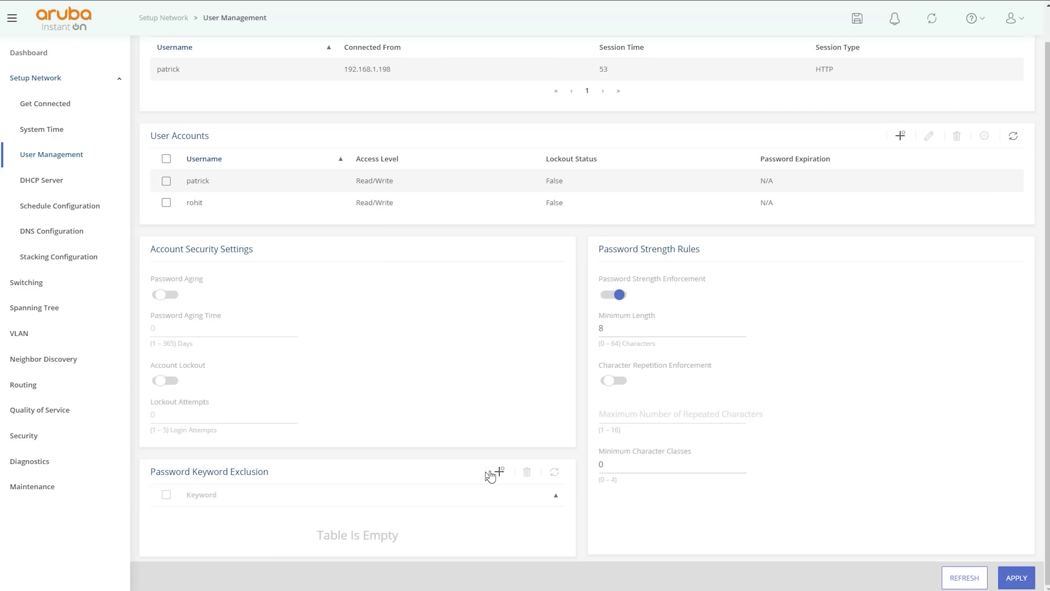
{"action": "left_click", "coordinate": [498, 471]}
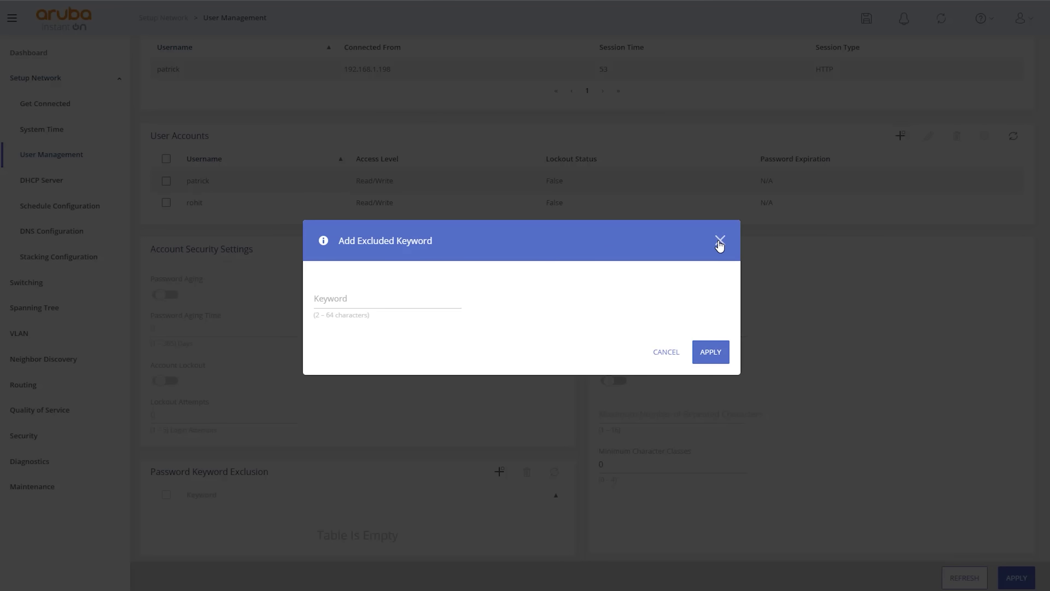
{"action": "left_click", "coordinate": [719, 240]}
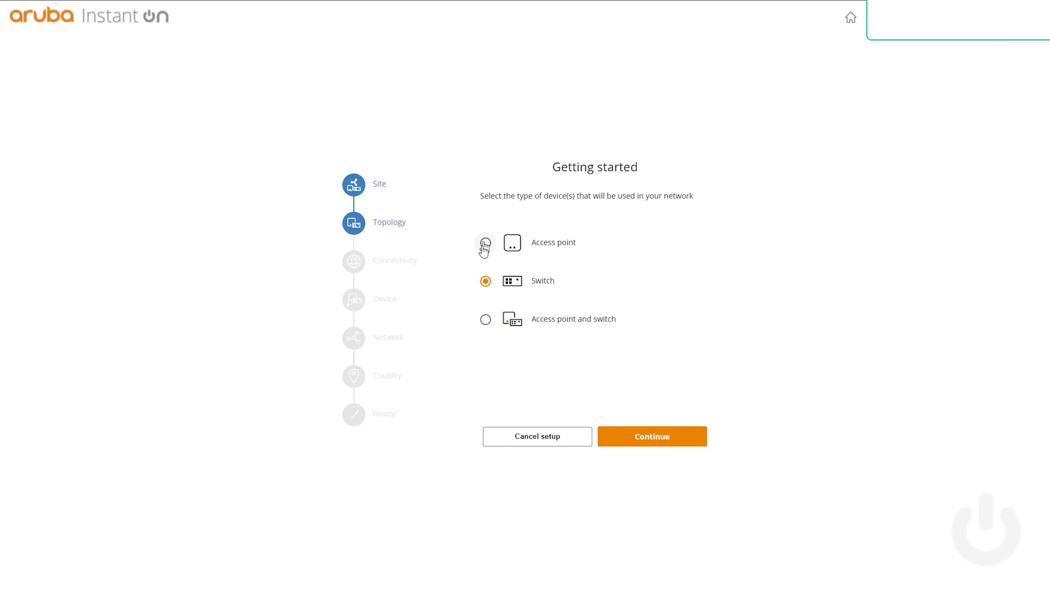
- Advance the Instant On site setup with Switch as the device type through the plug-in and stand-by stages
{"action": "left_click", "coordinate": [652, 436]}
{"action": "left_click", "coordinate": [652, 436]}
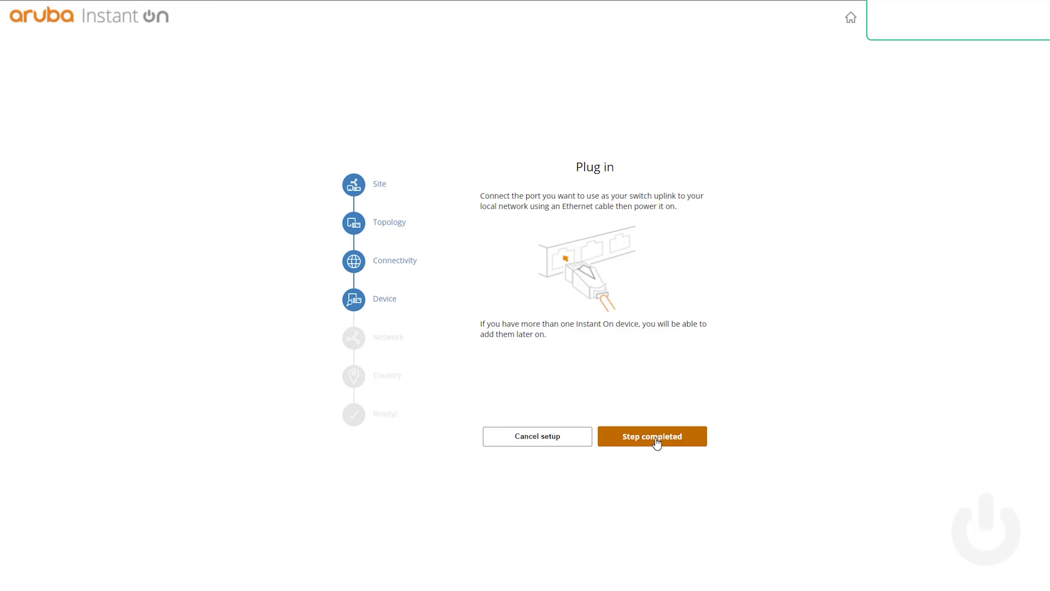
{"action": "left_click", "coordinate": [652, 436]}
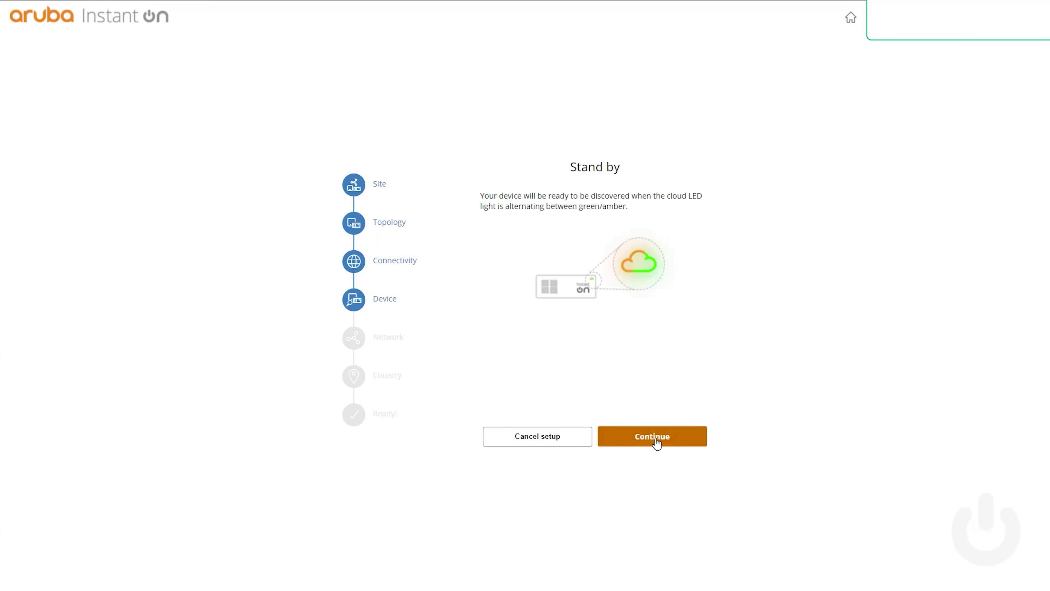
{"action": "left_click", "coordinate": [652, 436]}
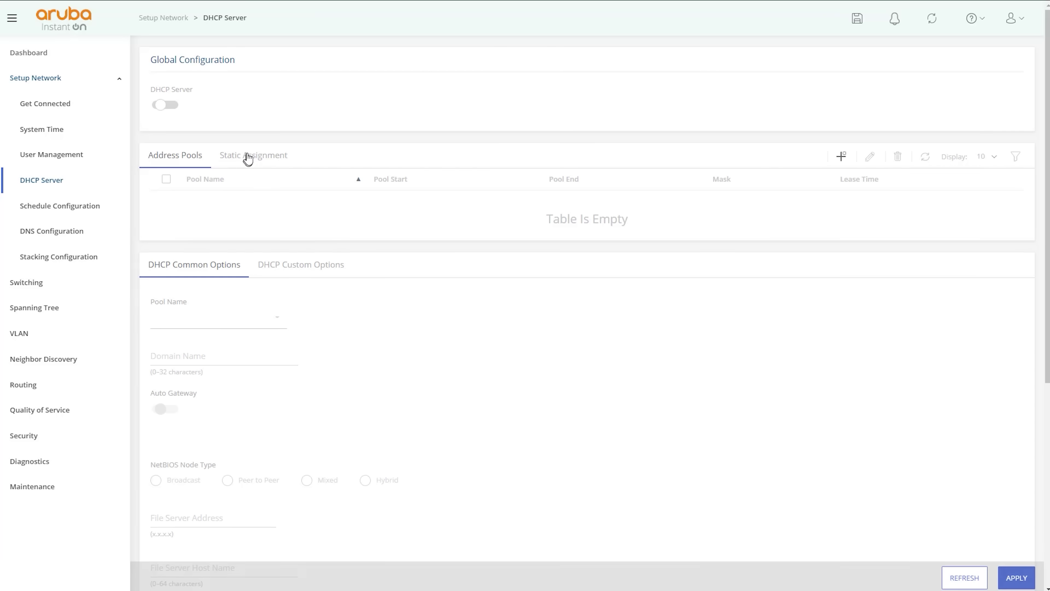
- Review the DHCP server, schedule, DNS and stacking configuration pages of the network setup
{"action": "left_click", "coordinate": [160, 104]}
{"action": "left_click", "coordinate": [52, 213]}
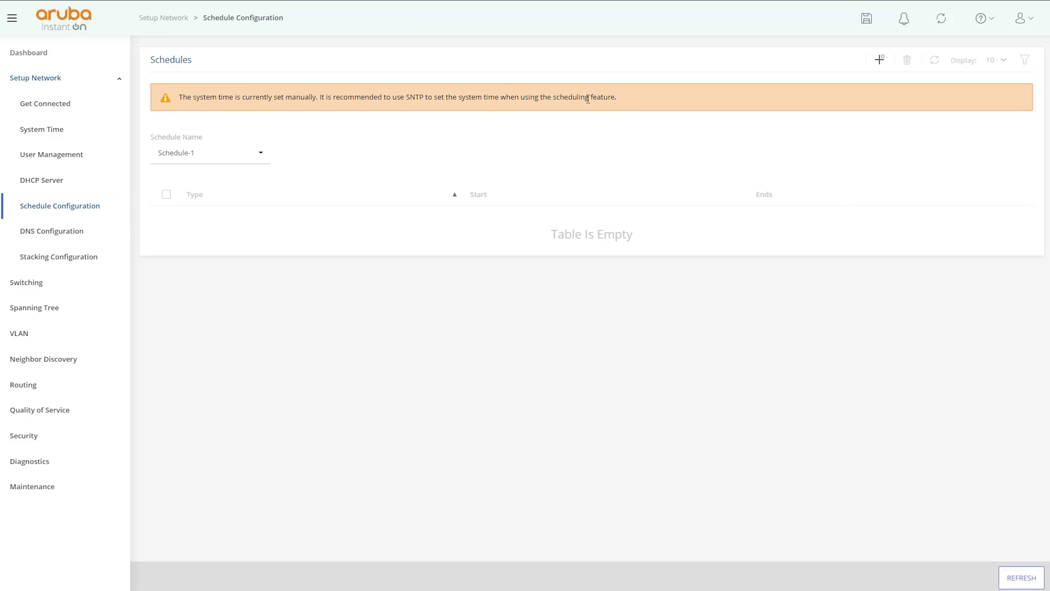
{"action": "left_click", "coordinate": [82, 242]}
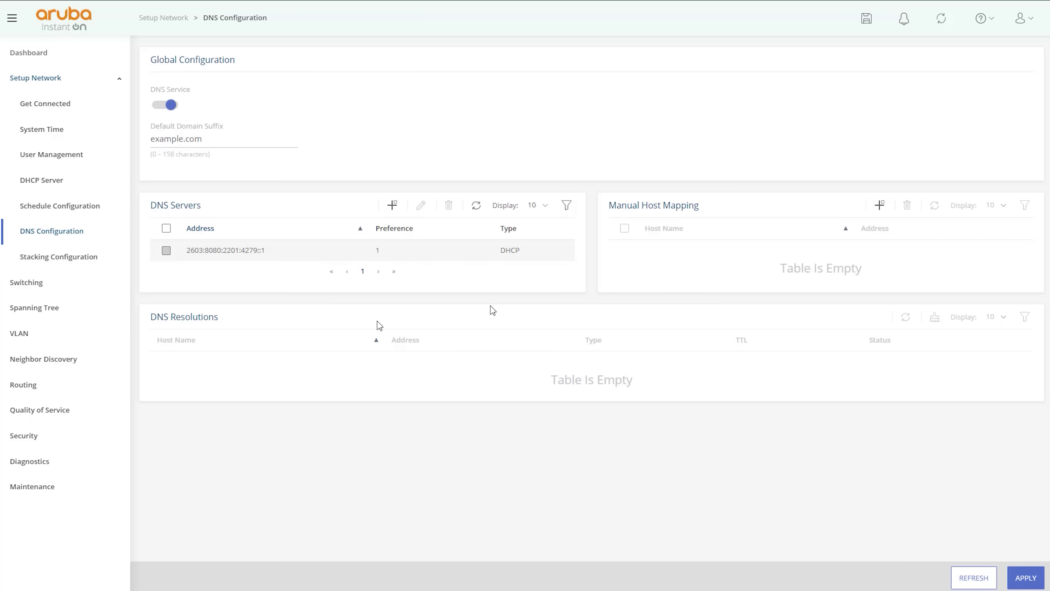
{"action": "left_click", "coordinate": [71, 262]}
- Turn Jumbo Frames off and Storm Control on, and toggle Flow Control in the switch's global port configuration
{"action": "left_click", "coordinate": [75, 283]}
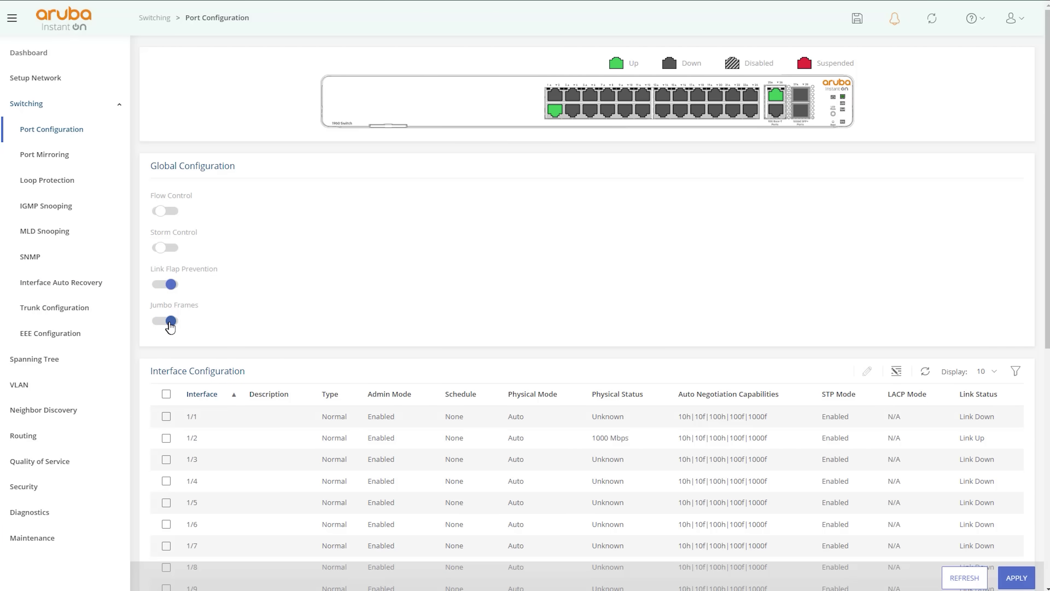
{"action": "left_click", "coordinate": [166, 323]}
{"action": "left_click", "coordinate": [166, 247]}
{"action": "left_click", "coordinate": [167, 211]}
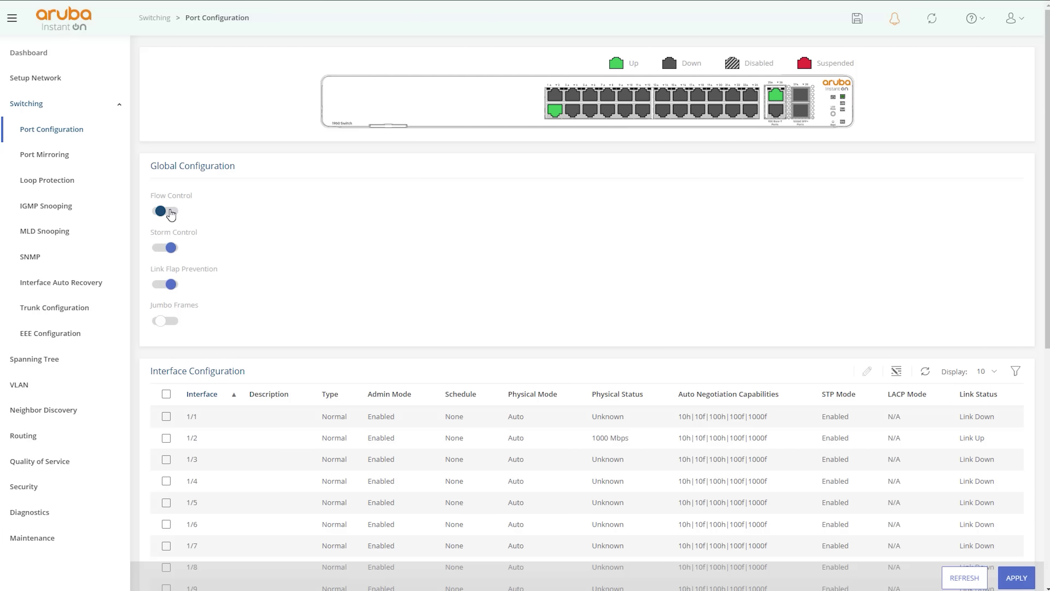
- Examine the interface configuration of the trunks and ports, including the physical status of port 1/25
{"action": "scroll", "coordinate": [818, 440], "scroll_direction": "down", "scroll_amount": 5}
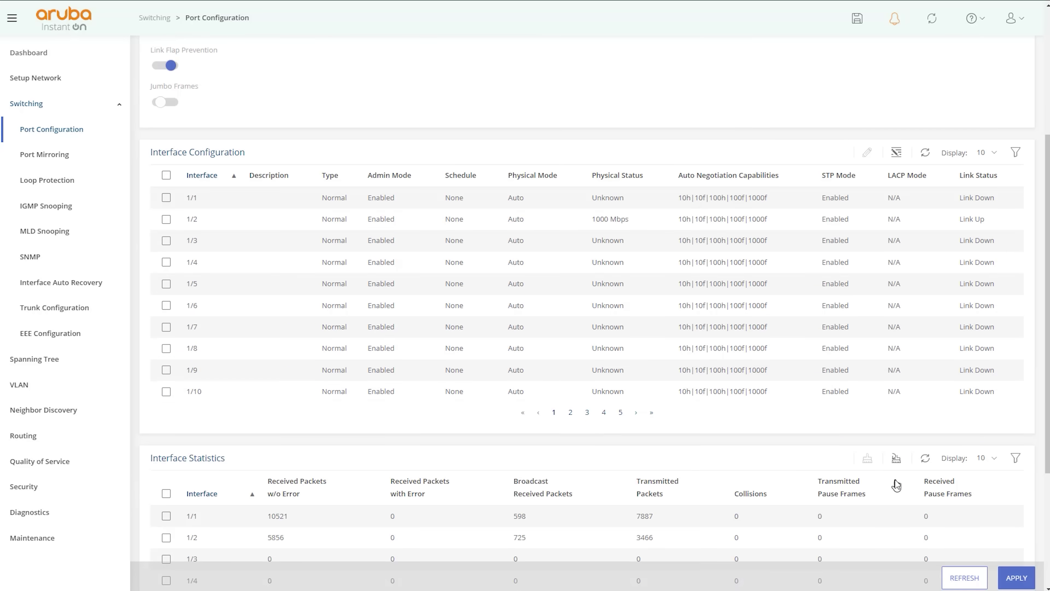
{"action": "left_click", "coordinate": [620, 413]}
{"action": "left_click", "coordinate": [603, 283]}
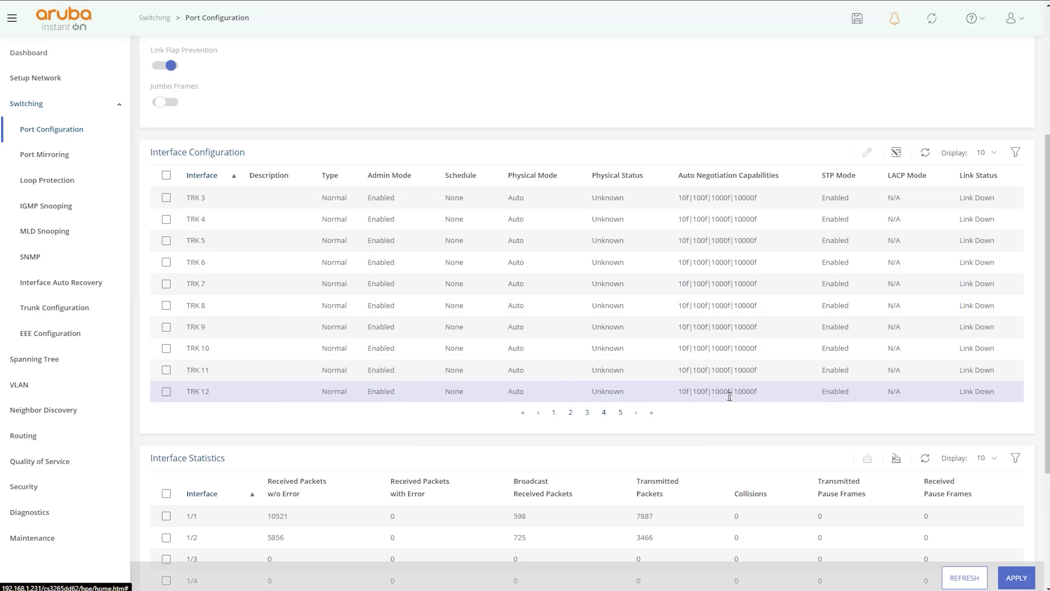
{"action": "left_click", "coordinate": [587, 412]}
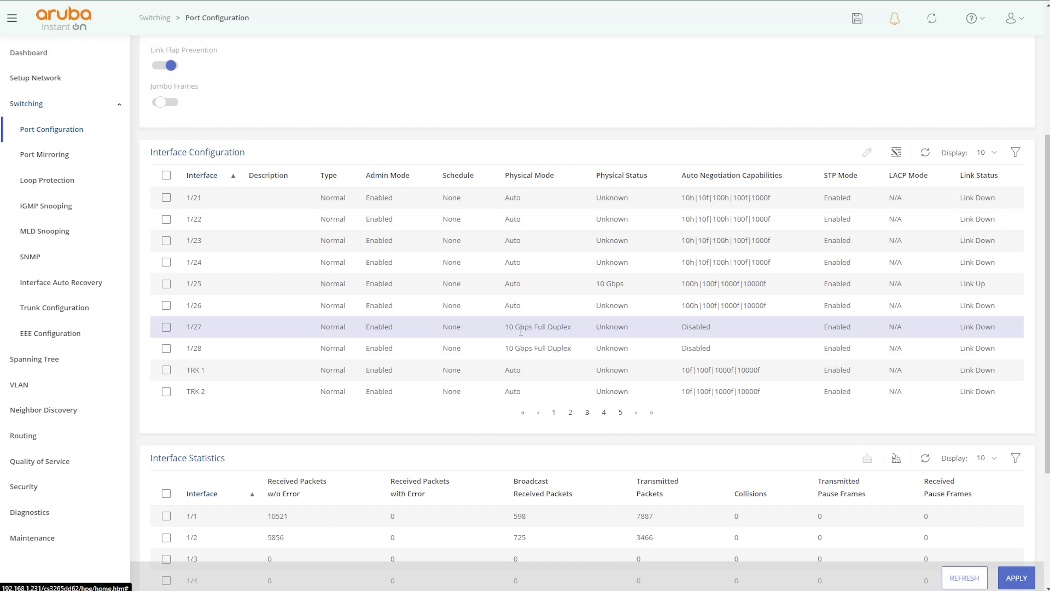
{"action": "left_click_drag", "start_coordinate": [625, 285], "coordinate": [595, 284]}
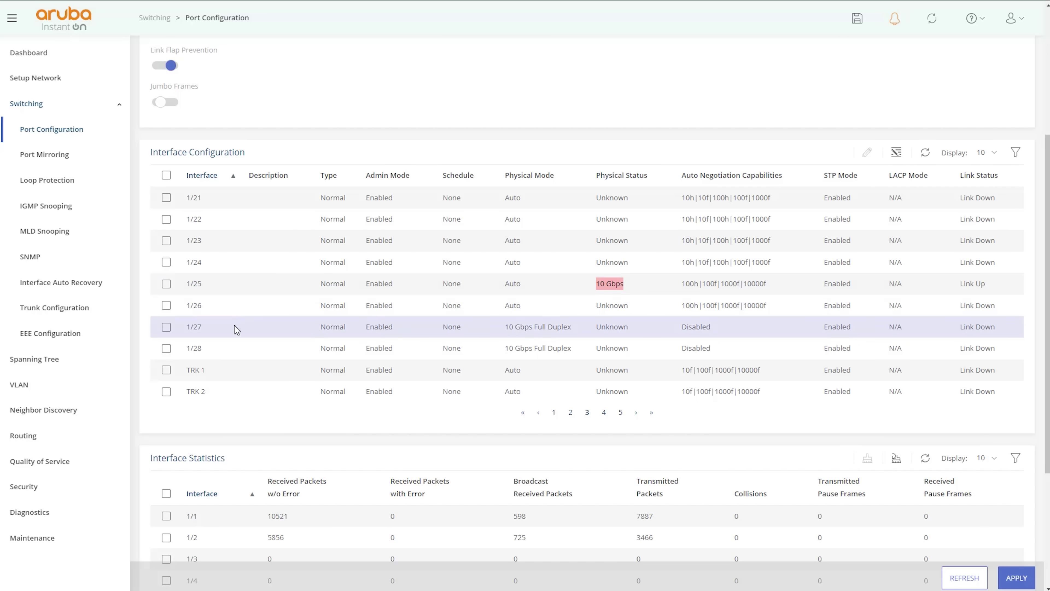
{"action": "scroll", "coordinate": [352, 400], "scroll_direction": "down", "scroll_amount": 5}
{"action": "scroll", "coordinate": [353, 401], "scroll_direction": "up", "scroll_amount": 5}
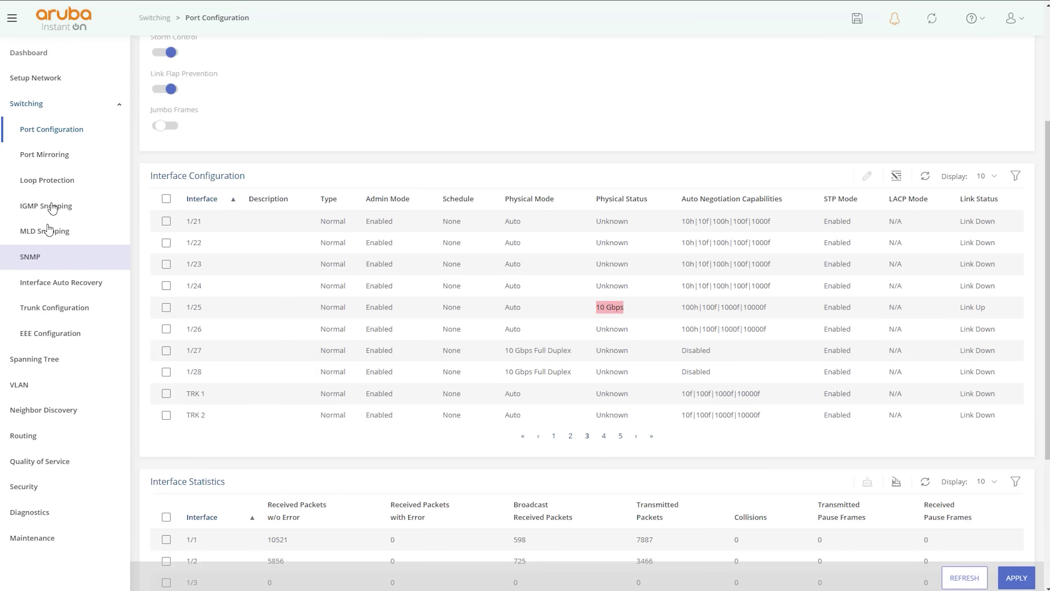
- Review the remaining switching pages from port mirroring and loop protection through snooping, SNMP, auto recovery, trunks and EEE
{"action": "left_click", "coordinate": [45, 154]}
{"action": "left_click", "coordinate": [65, 184]}
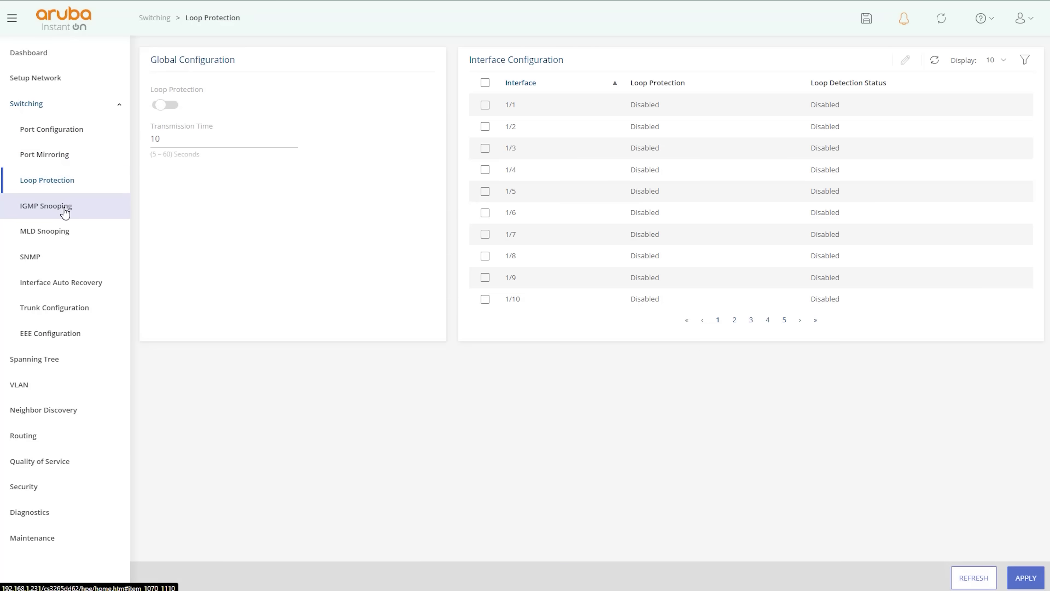
{"action": "left_click", "coordinate": [65, 209]}
{"action": "left_click", "coordinate": [52, 234]}
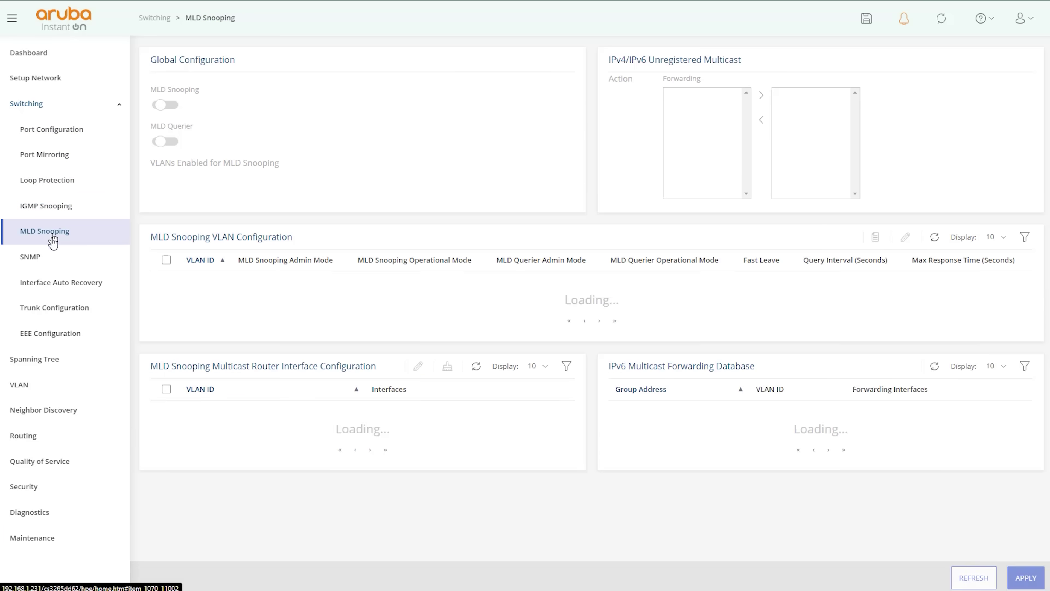
{"action": "left_click", "coordinate": [46, 258]}
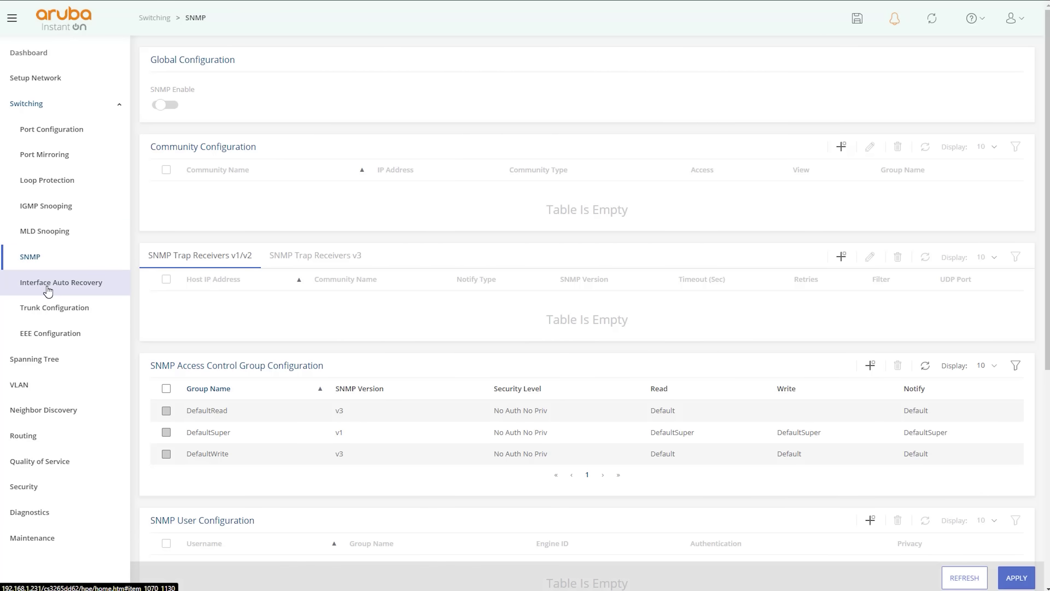
{"action": "left_click", "coordinate": [48, 291]}
{"action": "left_click", "coordinate": [39, 316]}
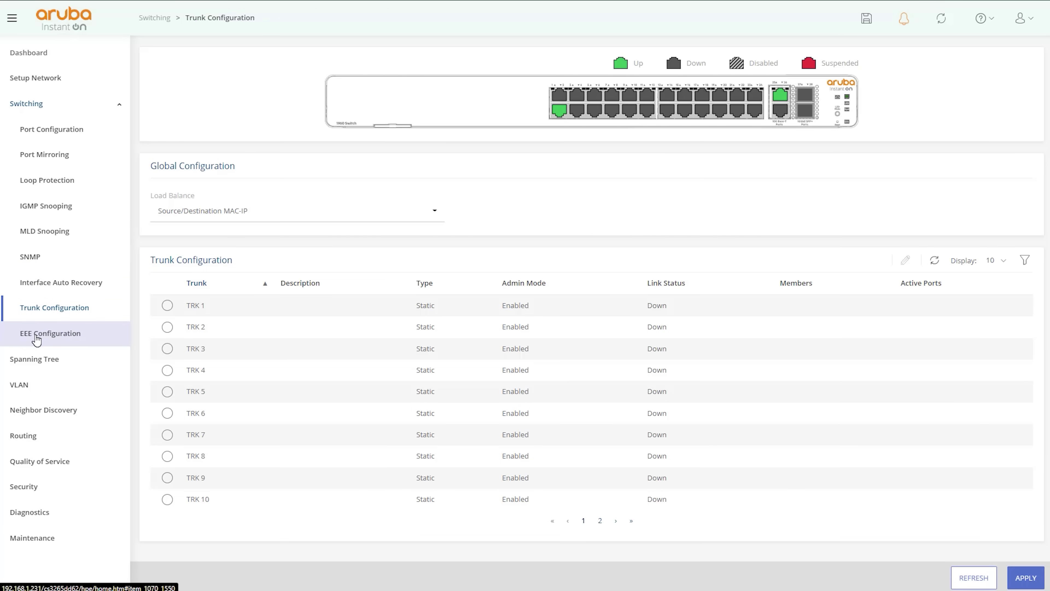
{"action": "left_click", "coordinate": [36, 338]}
- Look through the Spanning Tree pages for global settings, CST and MSTP configuration
{"action": "left_click", "coordinate": [34, 359]}
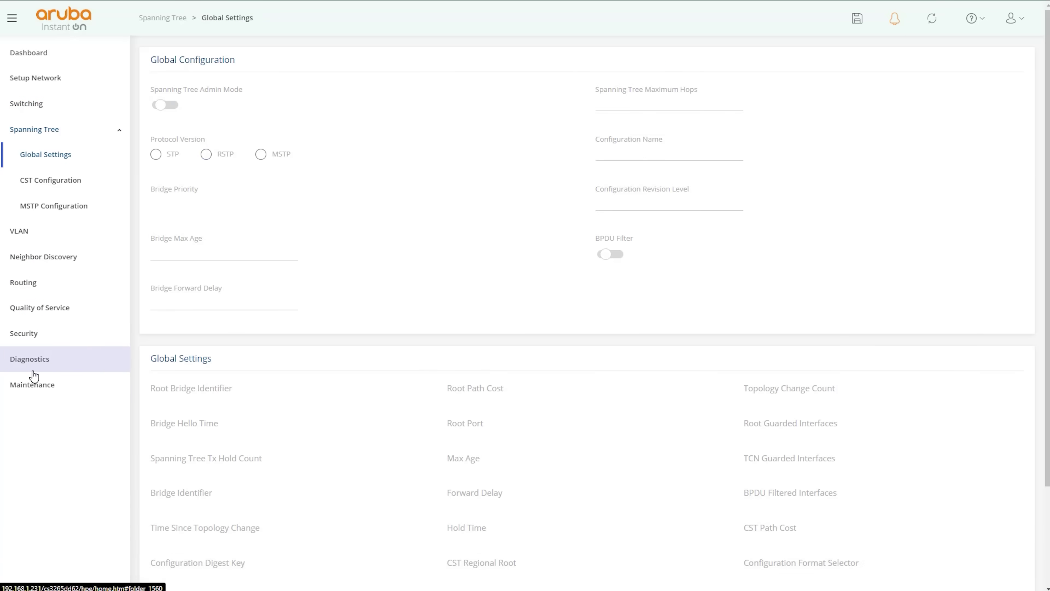
{"action": "left_click", "coordinate": [40, 180]}
{"action": "left_click", "coordinate": [40, 207]}
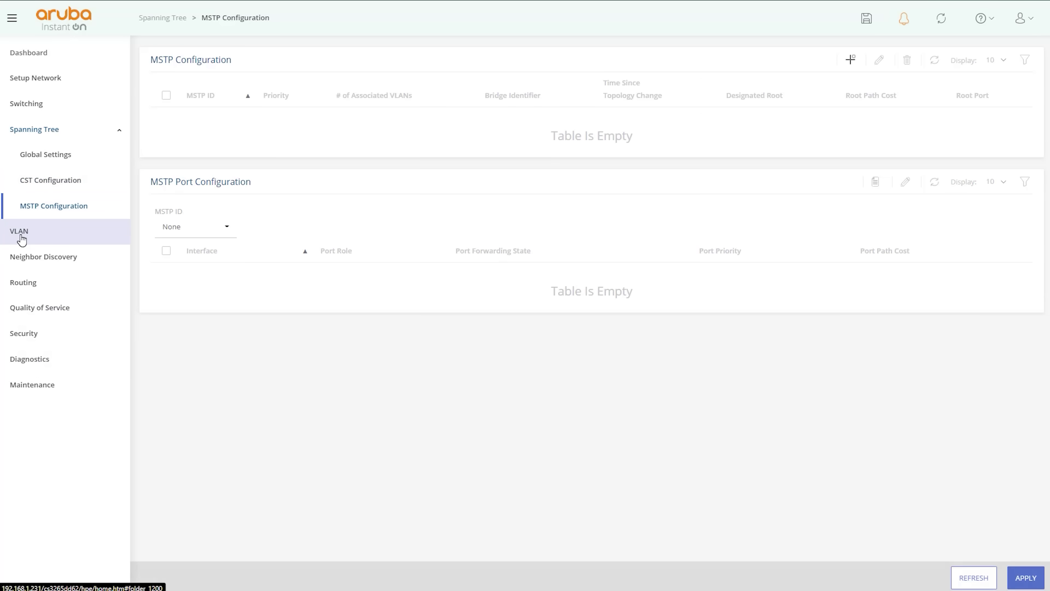
{"action": "left_click", "coordinate": [45, 160]}
- Return to the switching section and examine the trunk configuration and the EEE power-saving settings and interface status
{"action": "left_click", "coordinate": [36, 104]}
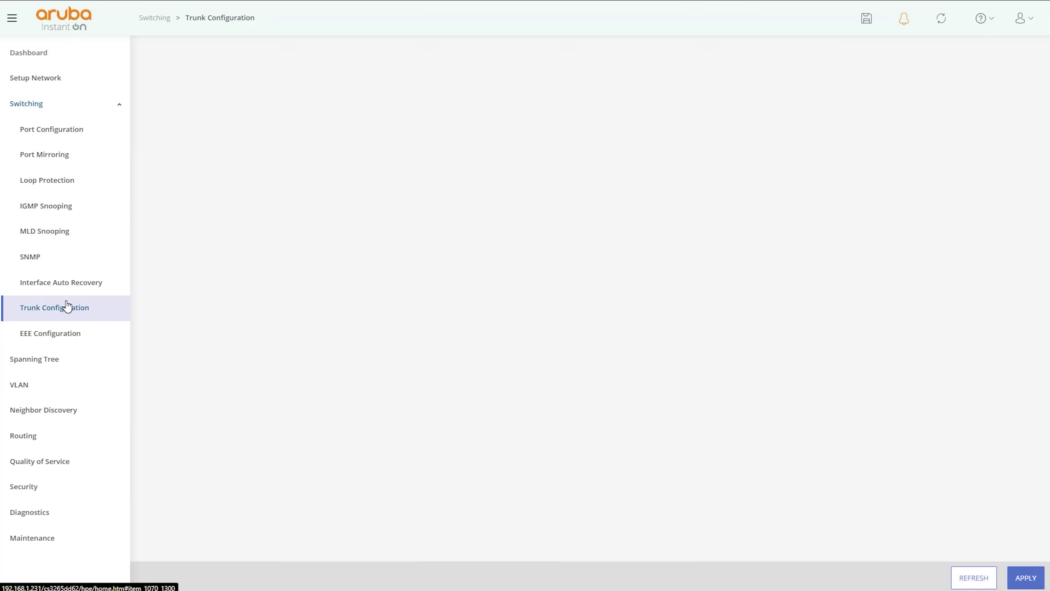
{"action": "left_click", "coordinate": [64, 306]}
{"action": "left_click", "coordinate": [61, 338]}
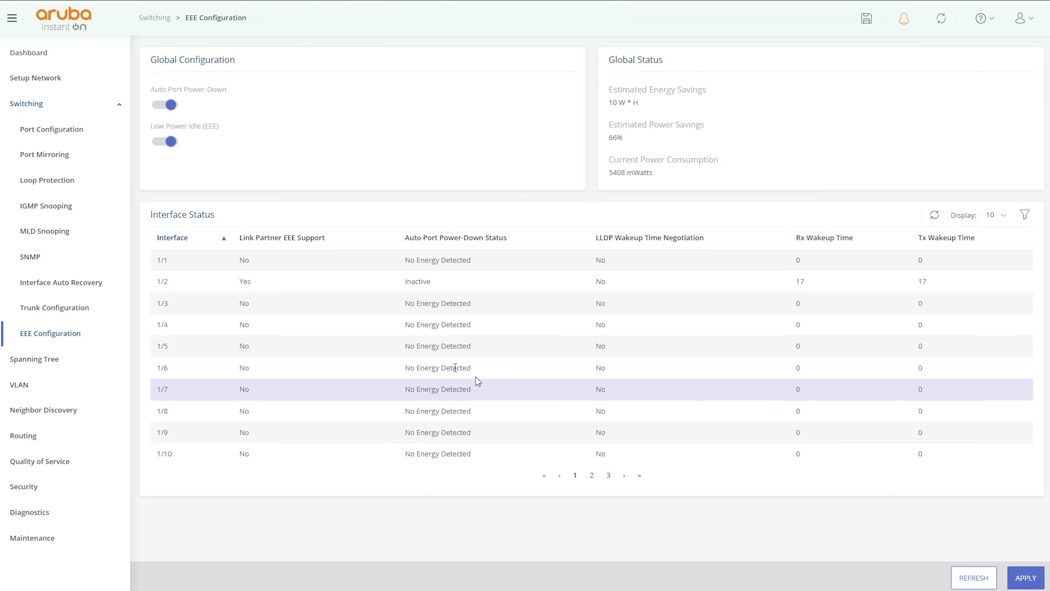
{"action": "right_click", "coordinate": [59, 538]}
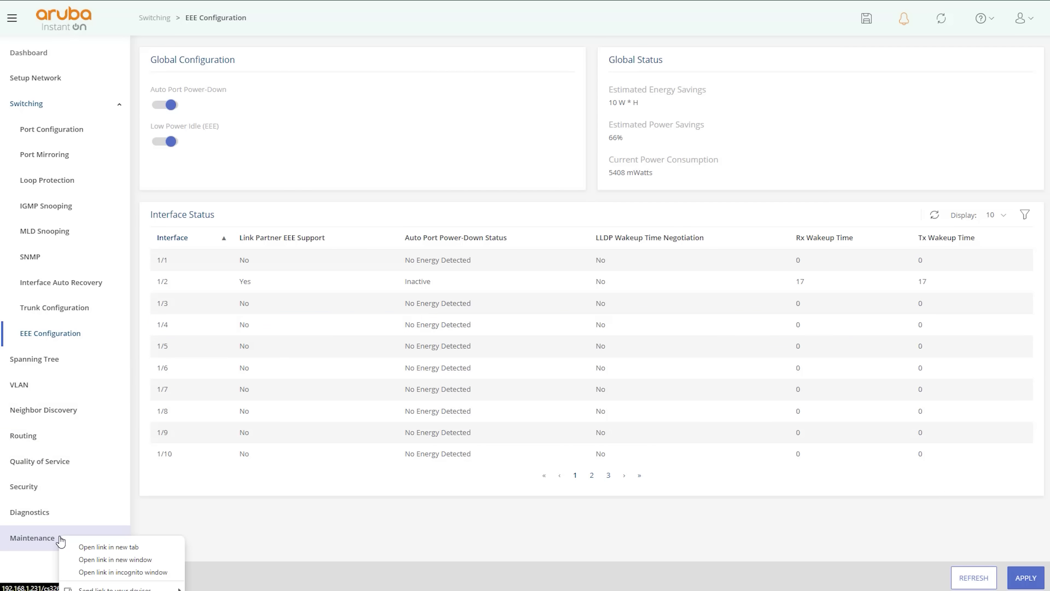
{"action": "left_click", "coordinate": [50, 384]}
- Examine the Spanning Tree global values in full, including protocol version and bridge settings, plus the CST and MSTP pages
{"action": "left_click", "coordinate": [37, 130]}
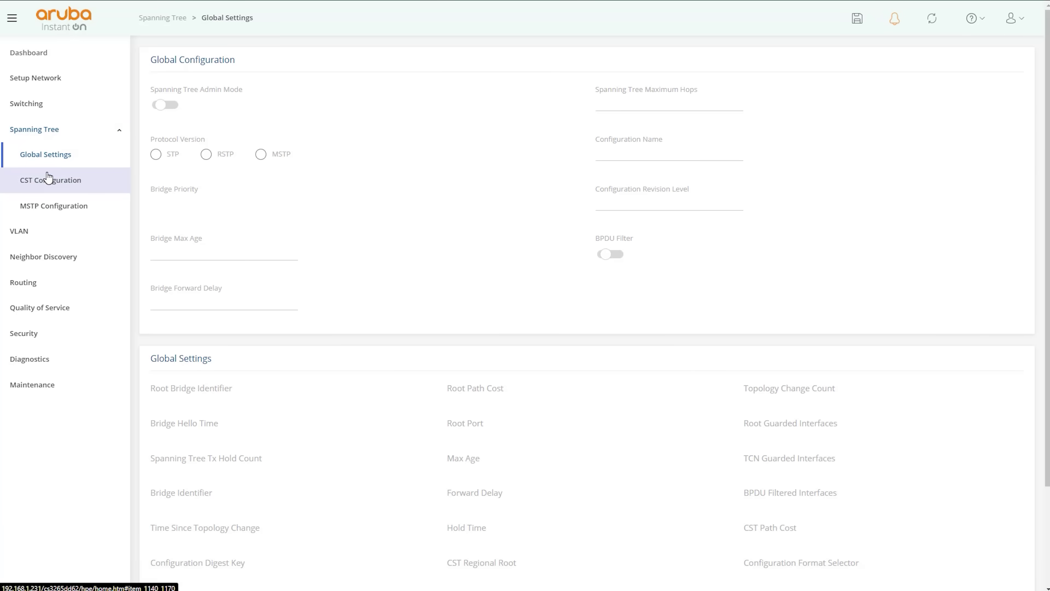
{"action": "scroll", "coordinate": [251, 340], "scroll_direction": "down", "scroll_amount": 5}
{"action": "scroll", "coordinate": [250, 340], "scroll_direction": "up", "scroll_amount": 5}
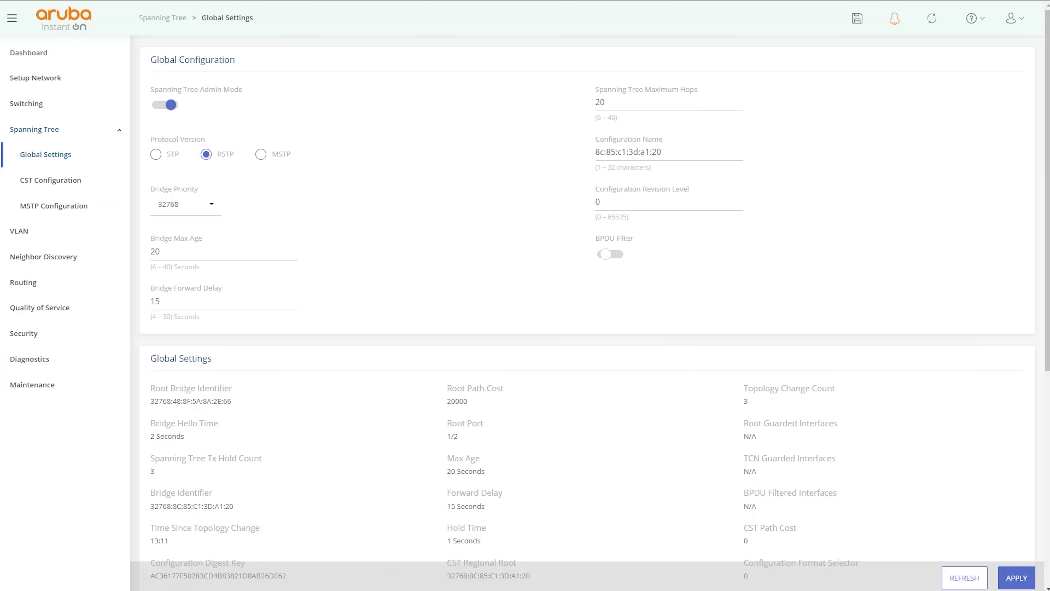
{"action": "left_click", "coordinate": [51, 180]}
{"action": "left_click", "coordinate": [55, 207]}
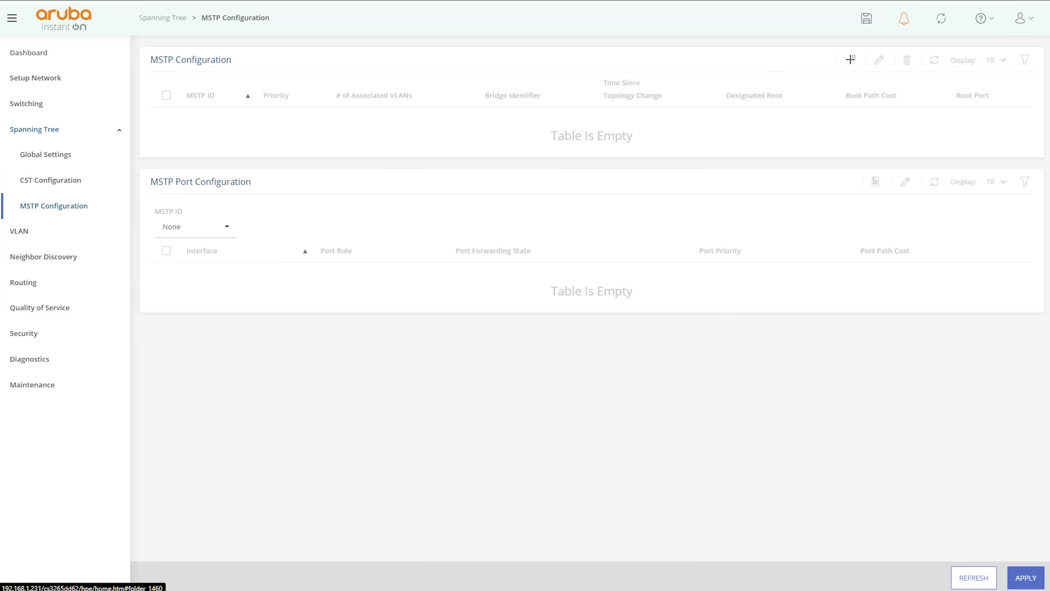
- Open the VLAN membership settings of interface 1/2 for inspection and close them without changes
{"action": "left_click", "coordinate": [23, 232]}
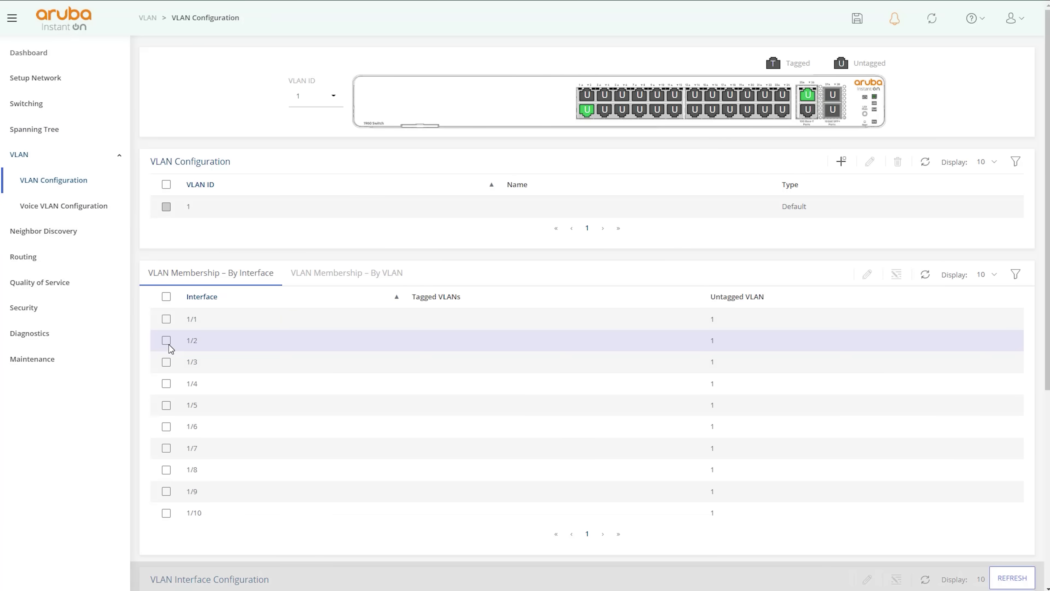
{"action": "left_click", "coordinate": [167, 340]}
{"action": "left_click", "coordinate": [865, 275]}
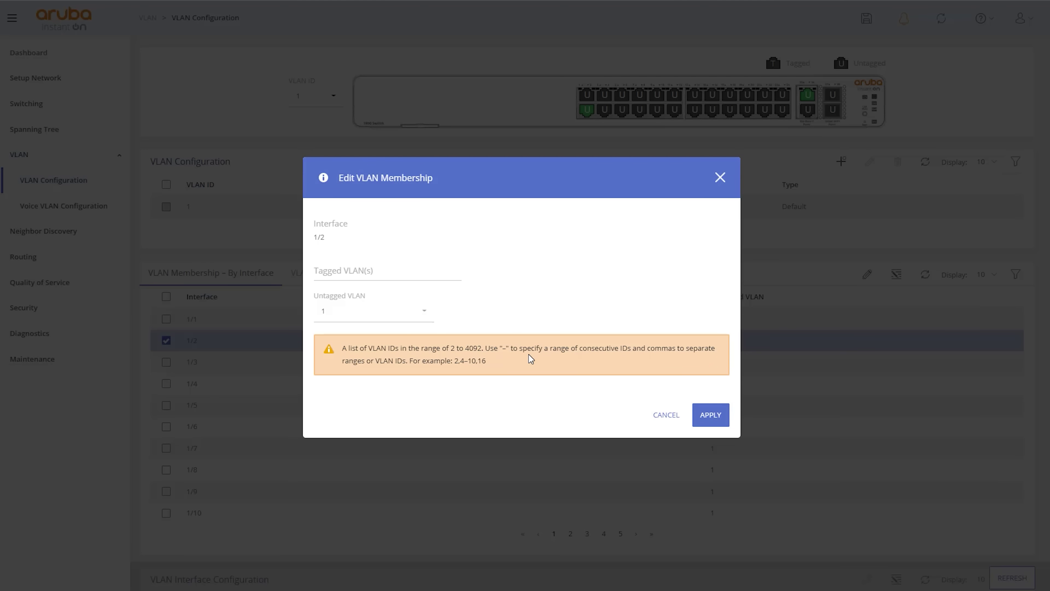
{"action": "left_click", "coordinate": [721, 178]}
- Review the voice VLAN, LLDP and LLDP-MED settings and open the routing section
{"action": "left_click", "coordinate": [69, 209]}
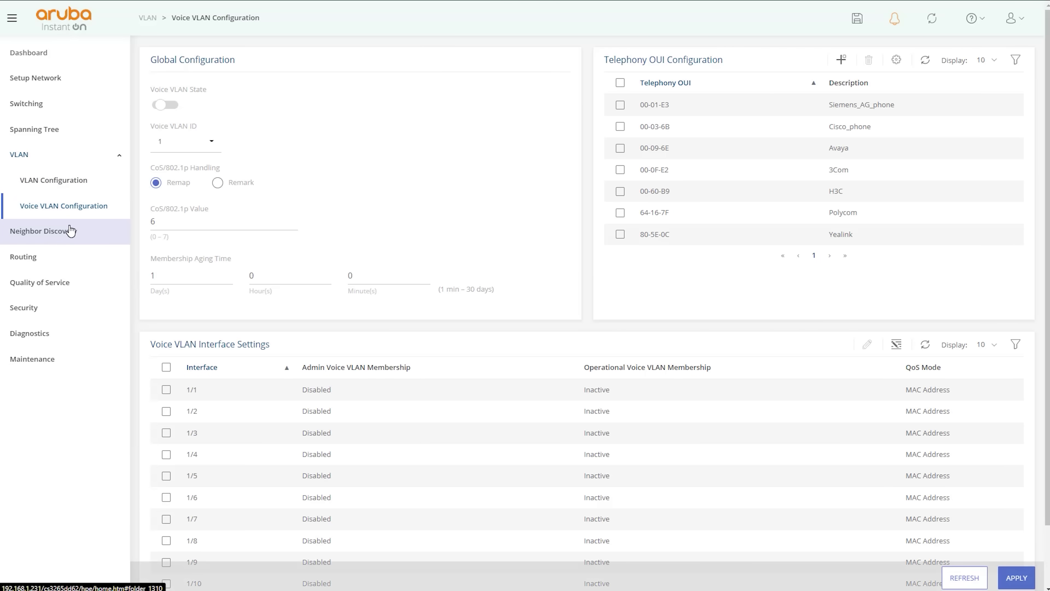
{"action": "left_click", "coordinate": [70, 230]}
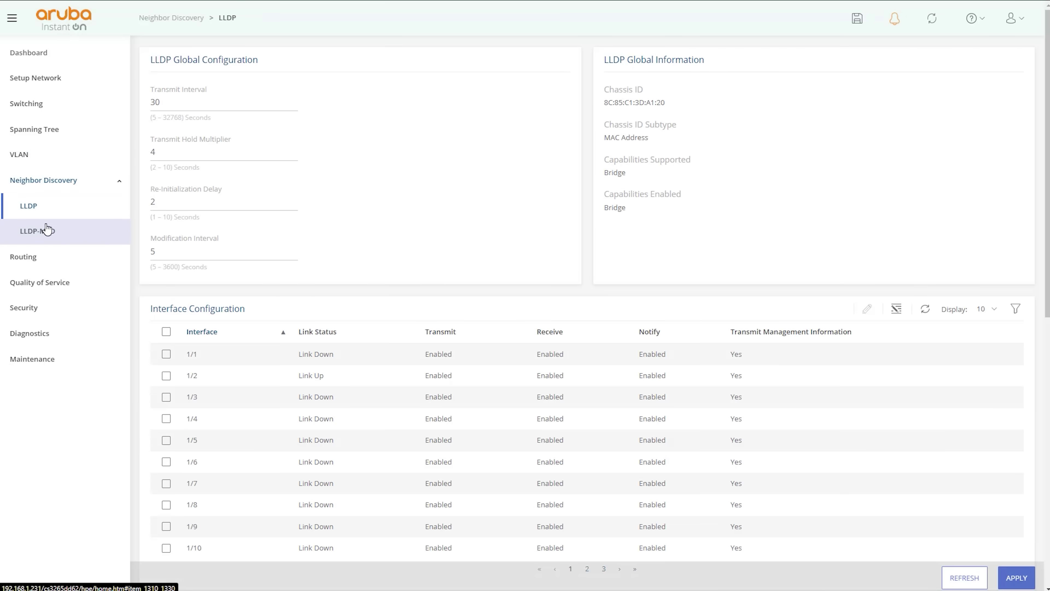
{"action": "left_click", "coordinate": [46, 228]}
{"action": "left_click", "coordinate": [39, 257]}
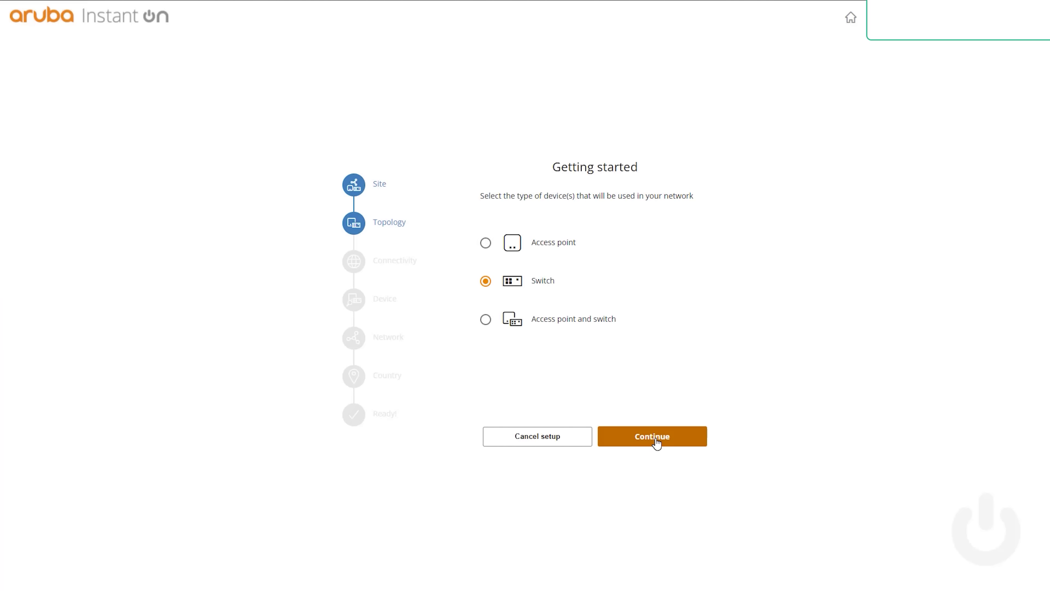
- Accept Switch as the device type and advance the setup wizard through its connectivity, plug-in and stand-by stages
{"action": "left_click", "coordinate": [656, 441]}
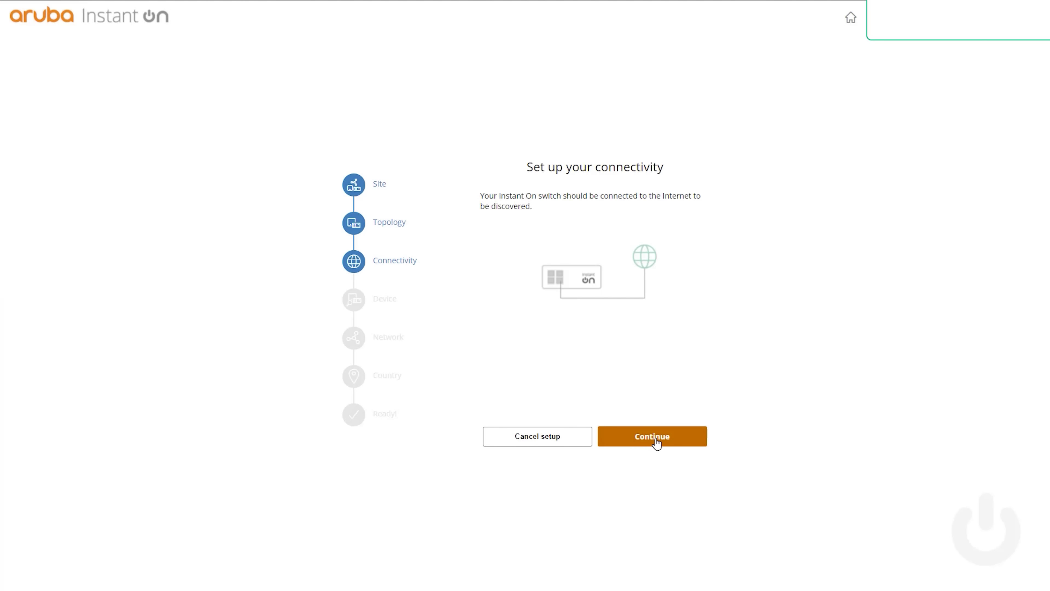
{"action": "left_click", "coordinate": [656, 441]}
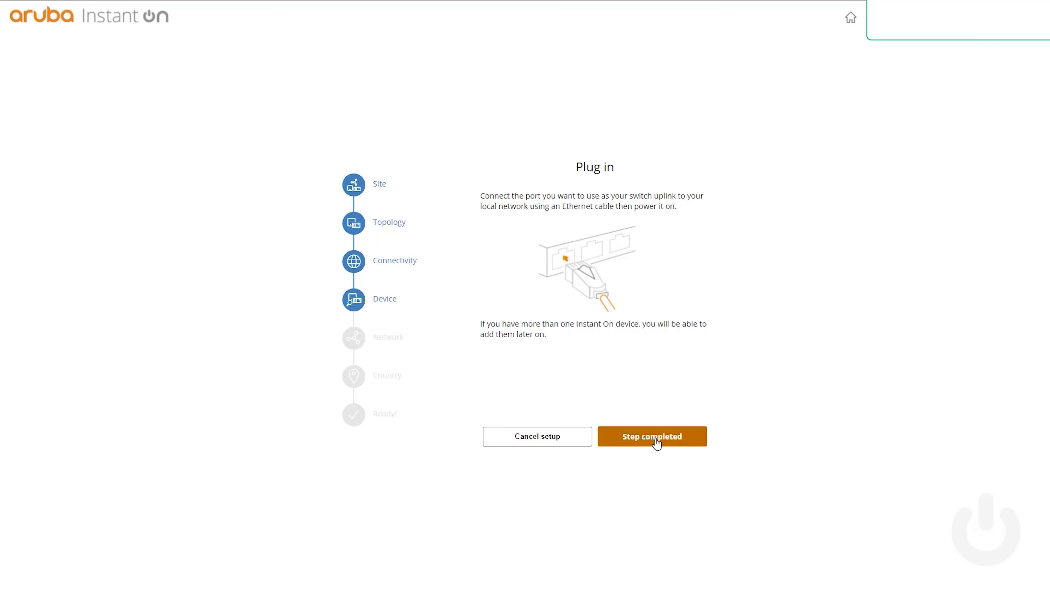
{"action": "left_click", "coordinate": [656, 441]}
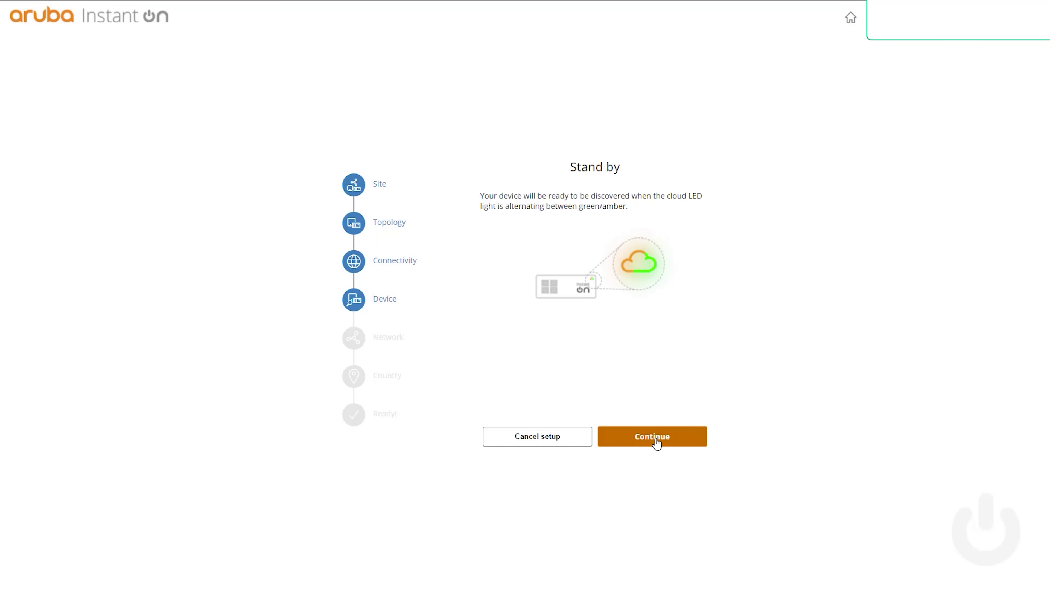
{"action": "left_click", "coordinate": [657, 441]}
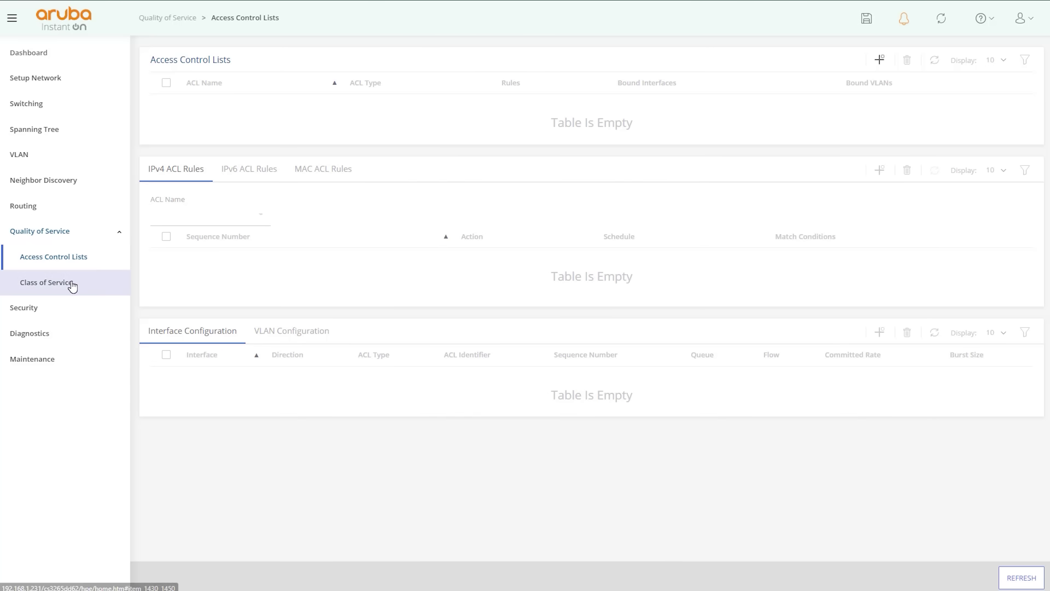
- Review the Class of Service settings and open Port Access Control in the security section
{"action": "left_click", "coordinate": [62, 283]}
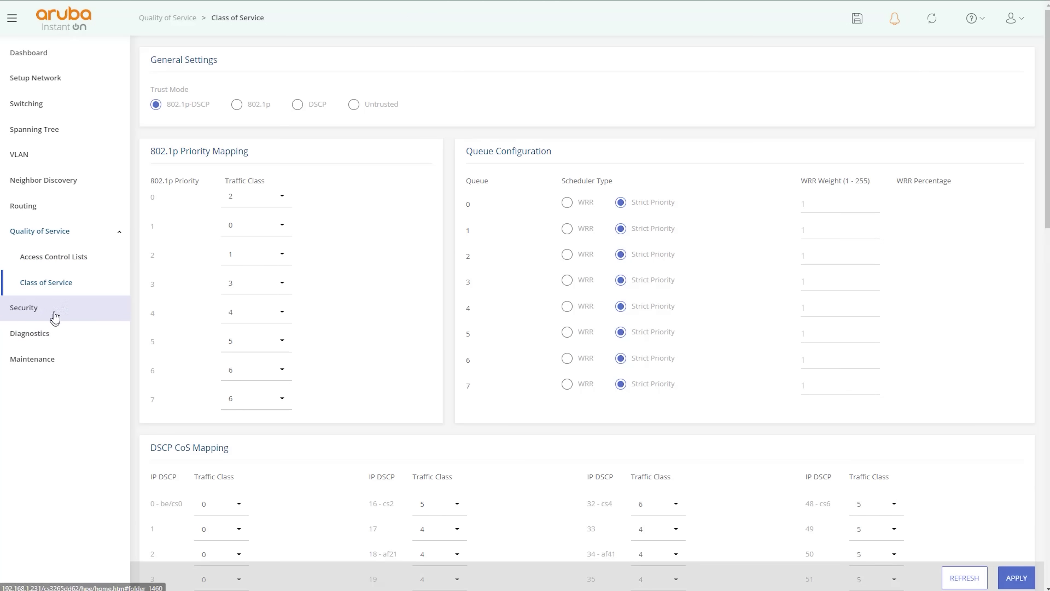
{"action": "left_click", "coordinate": [24, 307]}
{"action": "left_click", "coordinate": [54, 307]}
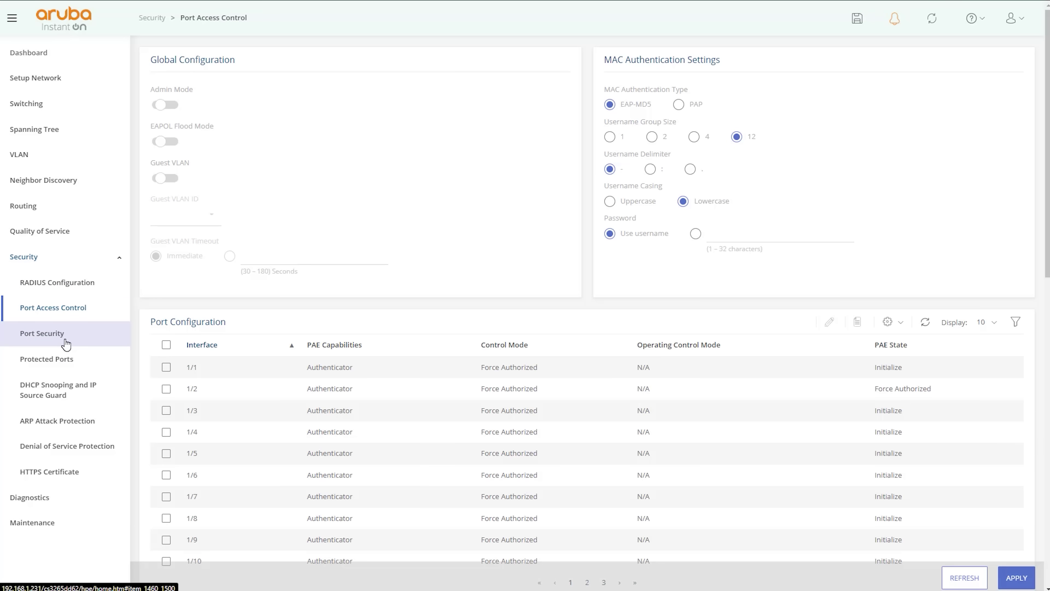
- Open the port access control configuration of interface 1/2 for inspection and close it without changes
{"action": "left_click", "coordinate": [167, 389]}
{"action": "left_click", "coordinate": [829, 322]}
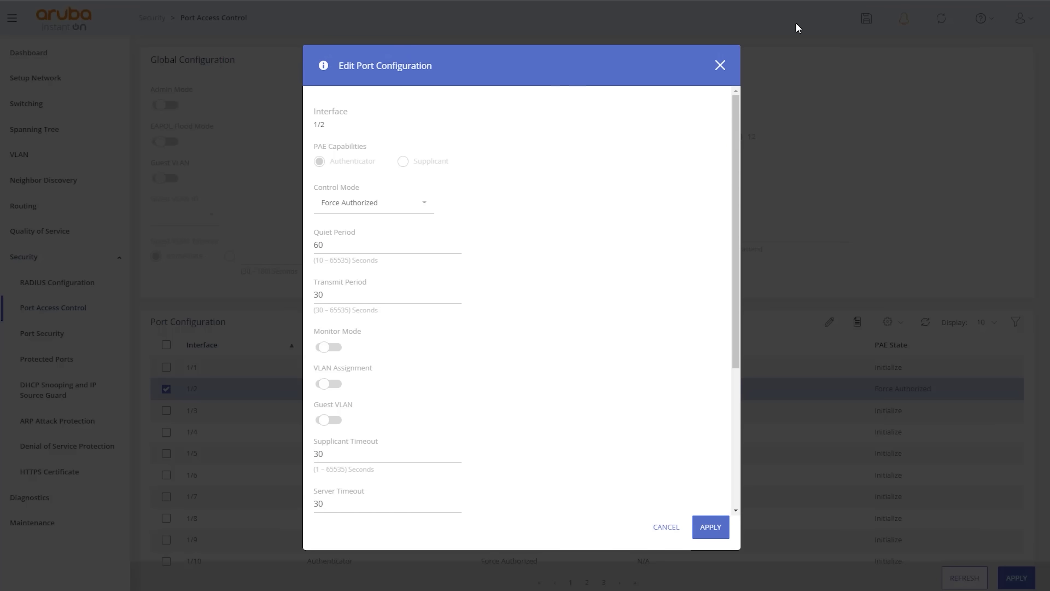
{"action": "left_click", "coordinate": [720, 65]}
- Review the port security, protected ports, DHCP snooping, ARP attack protection, denial of service and HTTPS certificate pages
{"action": "left_click", "coordinate": [45, 333]}
{"action": "left_click", "coordinate": [52, 366]}
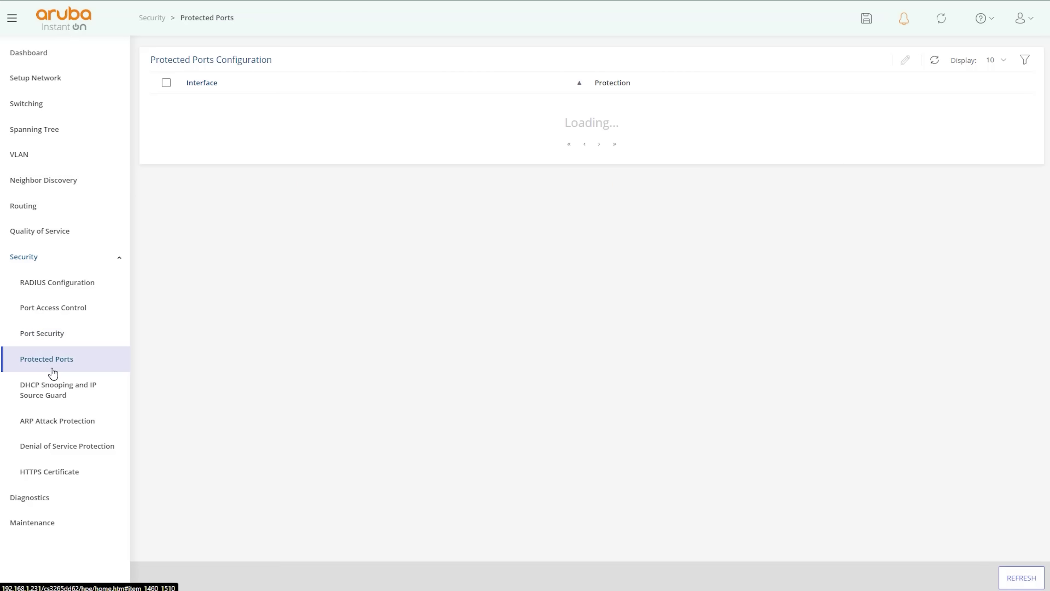
{"action": "left_click", "coordinate": [54, 391]}
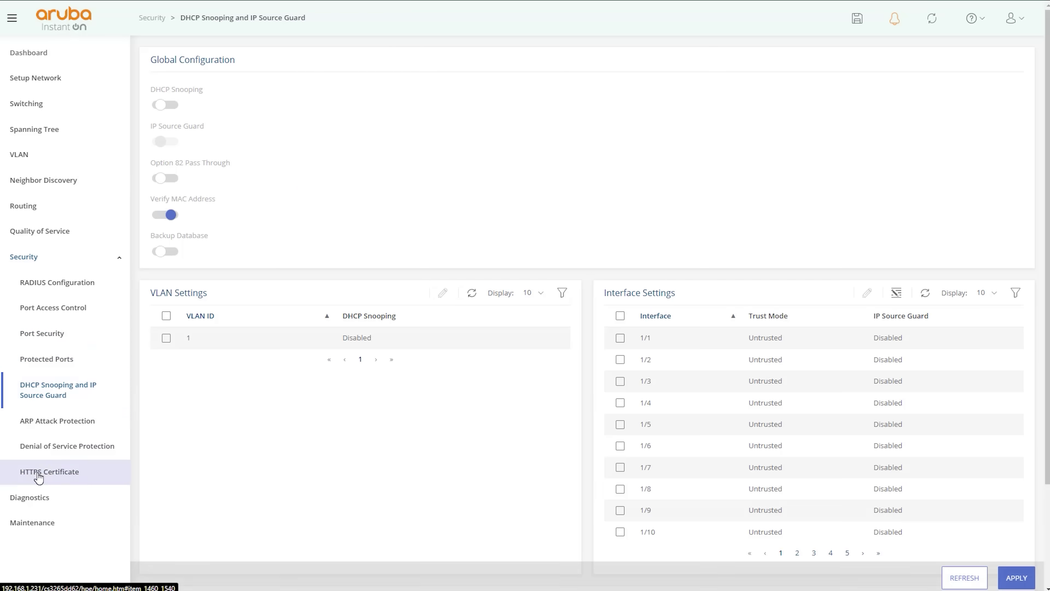
{"action": "left_click", "coordinate": [68, 429]}
{"action": "left_click", "coordinate": [69, 445]}
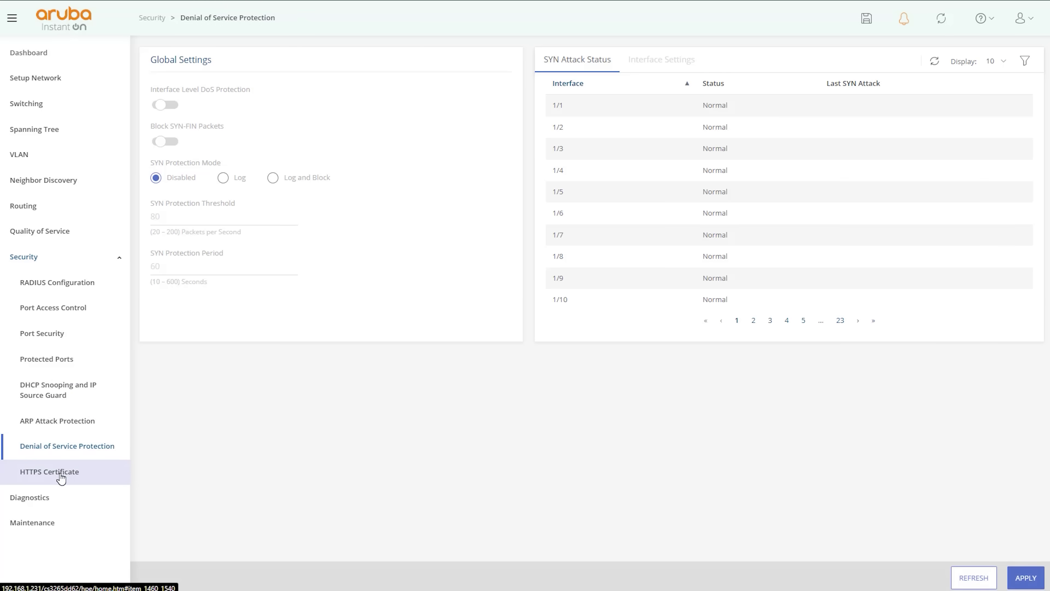
{"action": "left_click", "coordinate": [61, 477]}
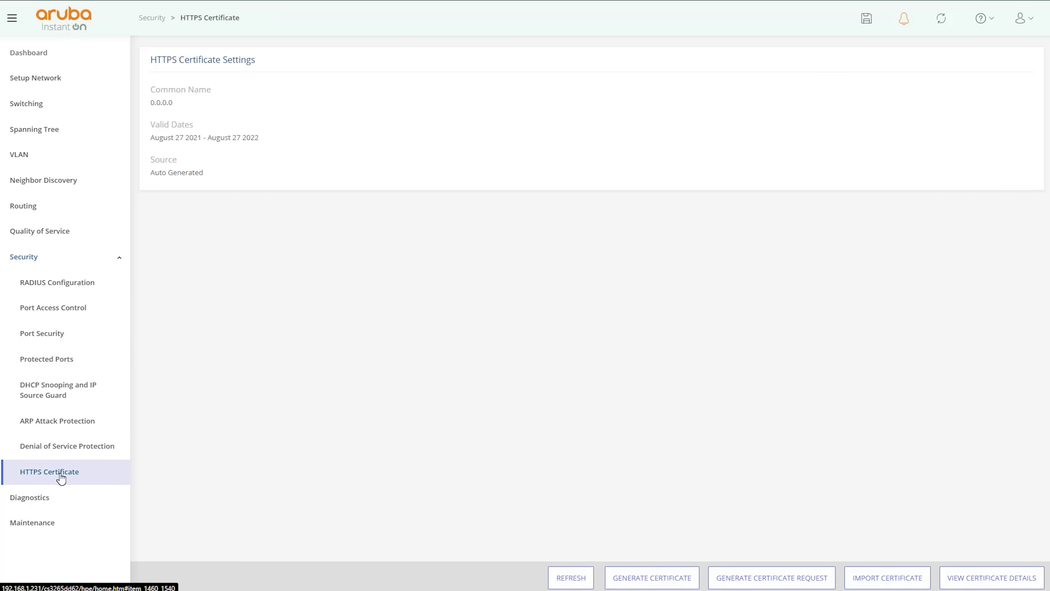
- Open the diagnostics section and review the ping, traceroute and support file pages
{"action": "left_click", "coordinate": [32, 495]}
{"action": "left_click", "coordinate": [41, 342]}
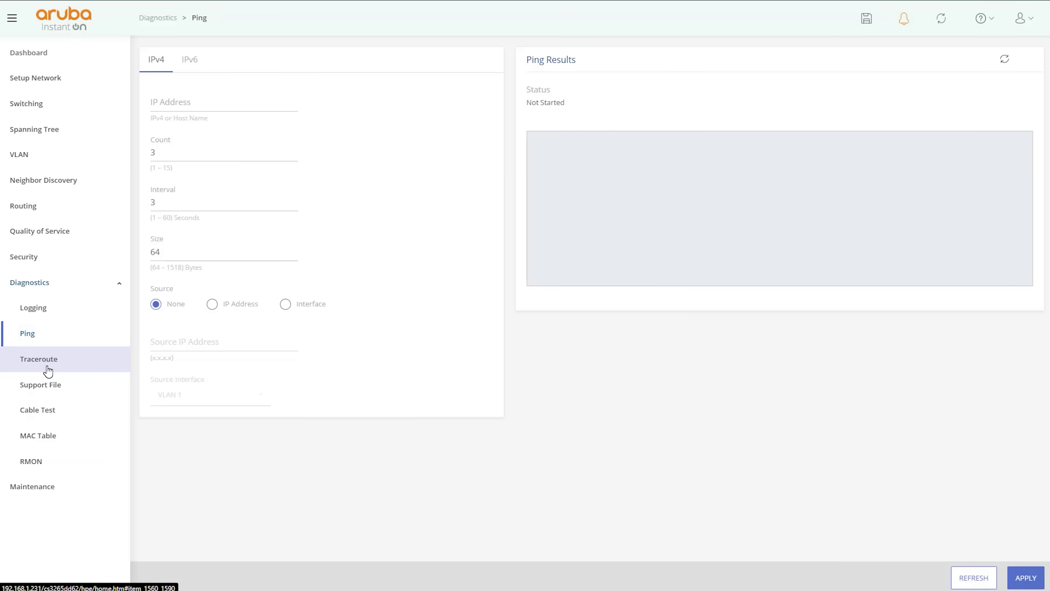
{"action": "left_click", "coordinate": [48, 371]}
{"action": "left_click", "coordinate": [38, 387]}
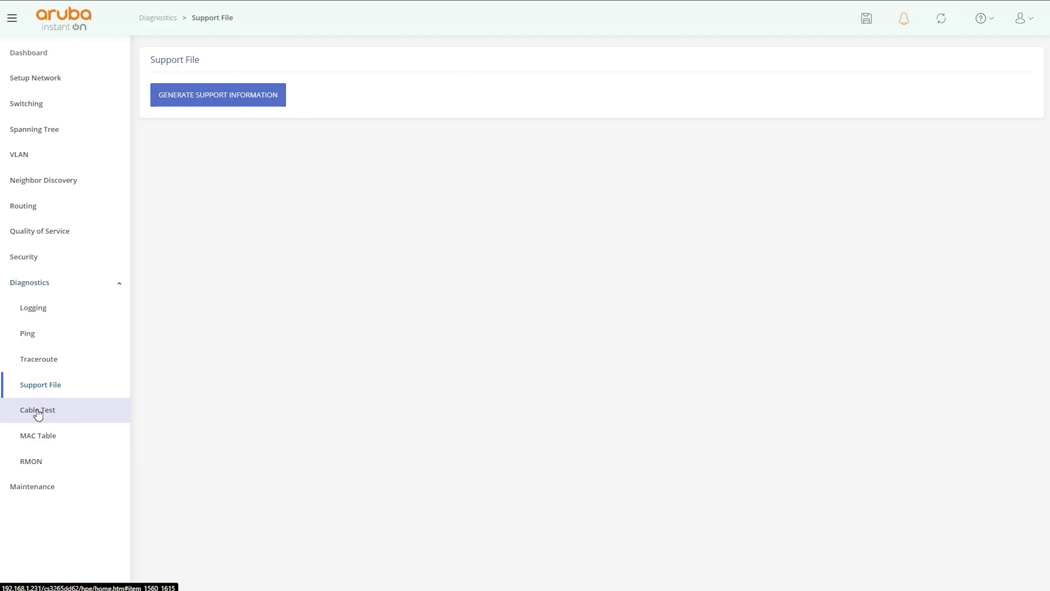
- Run a cable test on interface 1/25, accepting the brief port shutdown
{"action": "left_click", "coordinate": [38, 414]}
{"action": "left_click", "coordinate": [606, 322]}
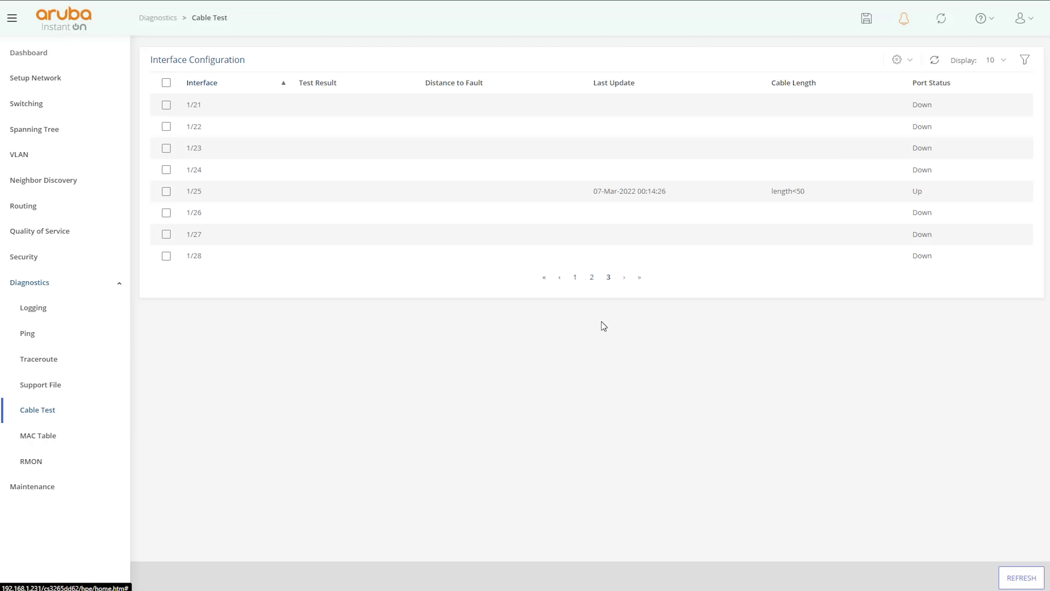
{"action": "left_click", "coordinate": [167, 192]}
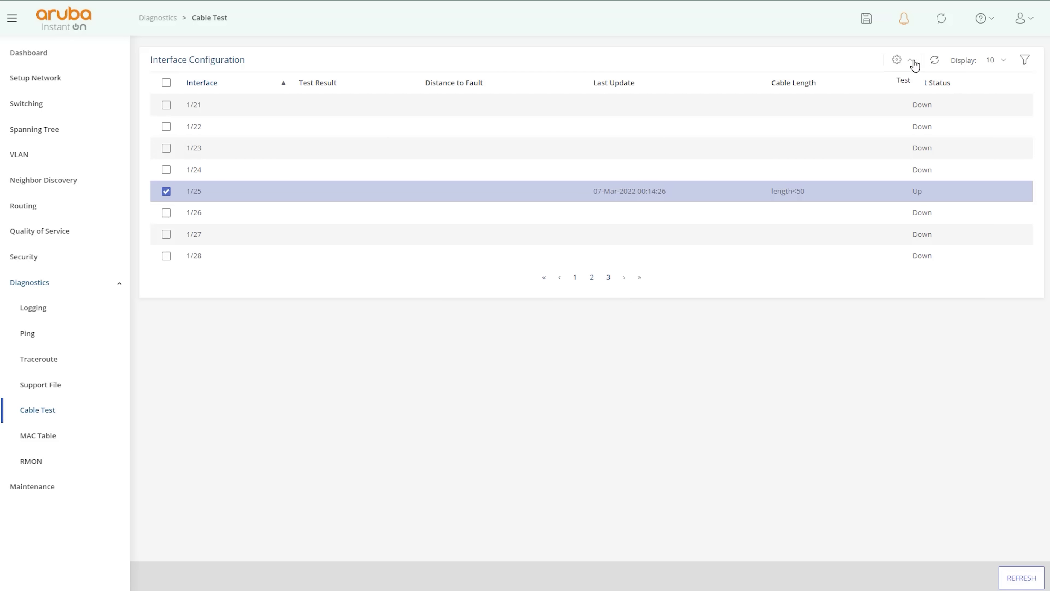
{"action": "left_click", "coordinate": [903, 81]}
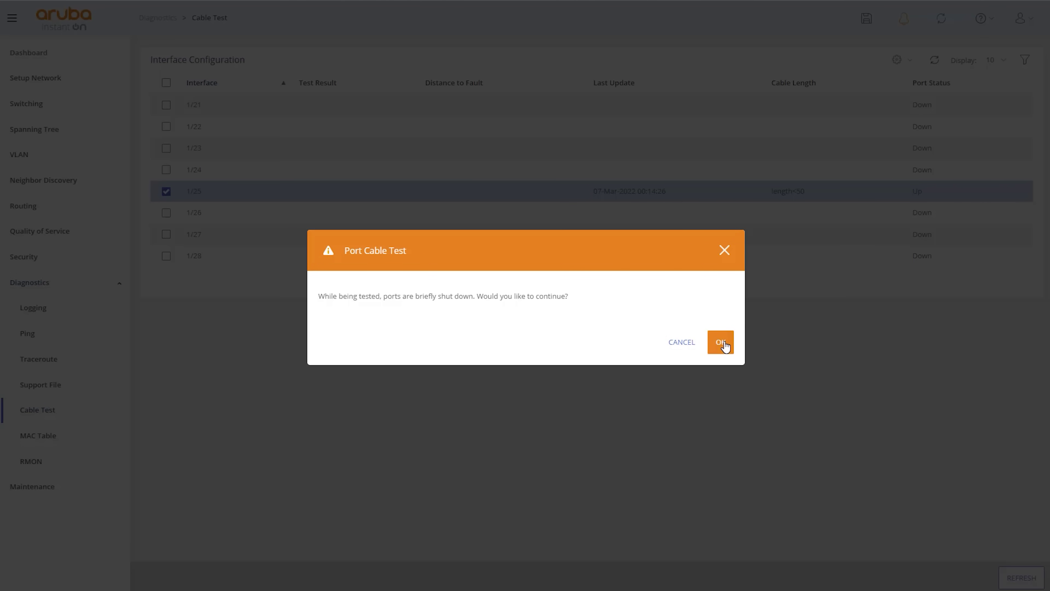
{"action": "left_click", "coordinate": [730, 351]}
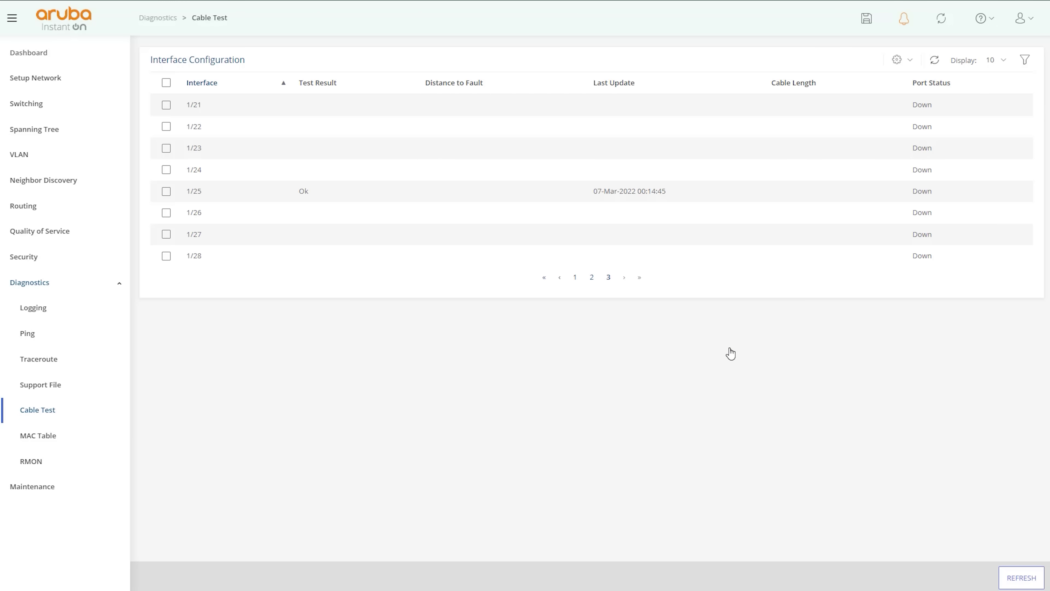
- Review the MAC table and RMON pages, plus the maintenance pages for dual image, backup and update, configuration file operations and reset
{"action": "left_click", "coordinate": [60, 446]}
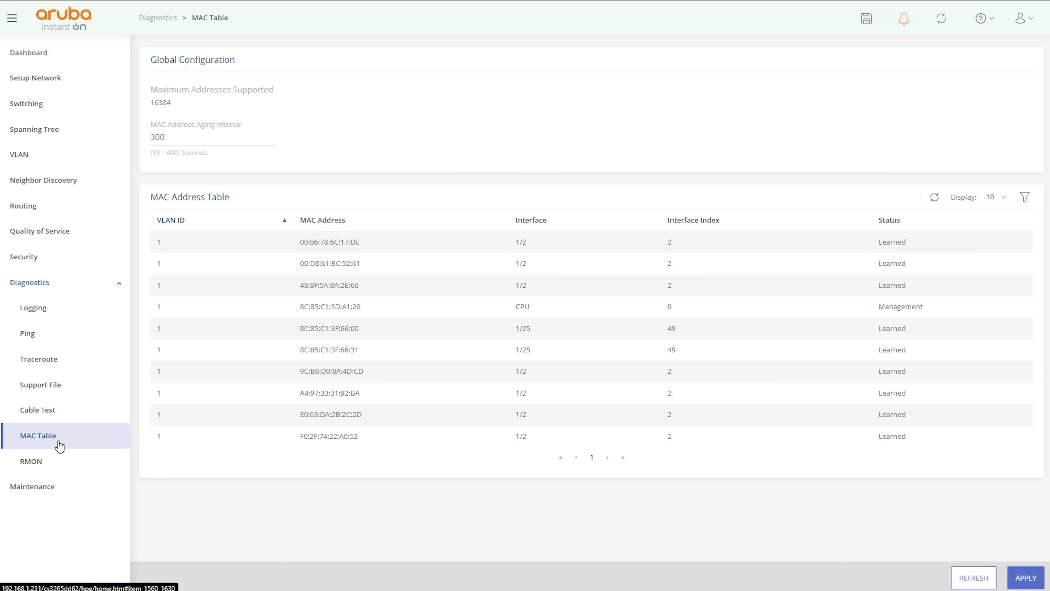
{"action": "left_click", "coordinate": [51, 462]}
{"action": "left_click", "coordinate": [44, 488]}
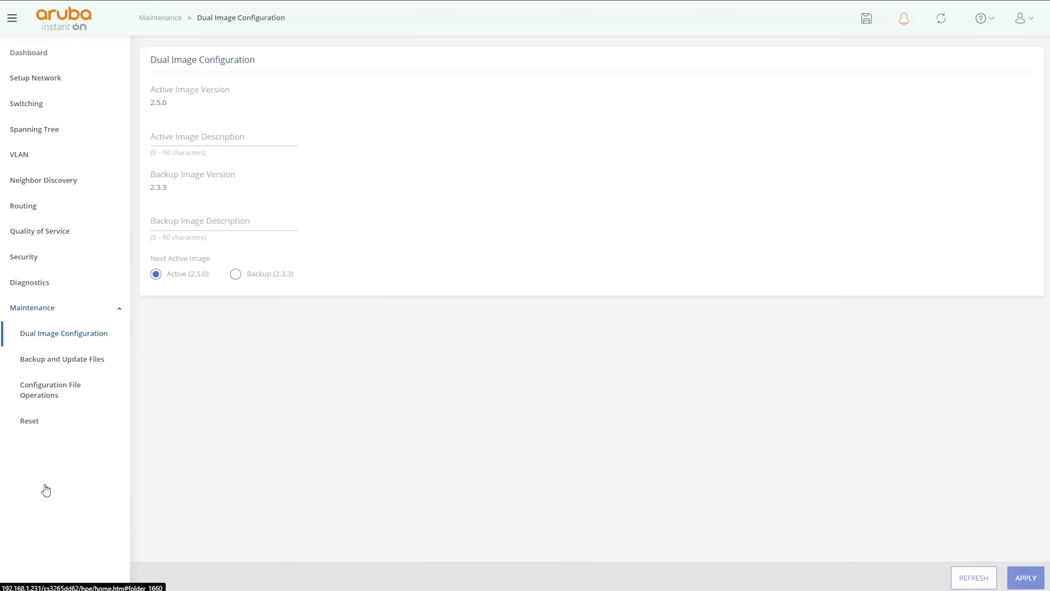
{"action": "left_click", "coordinate": [60, 370]}
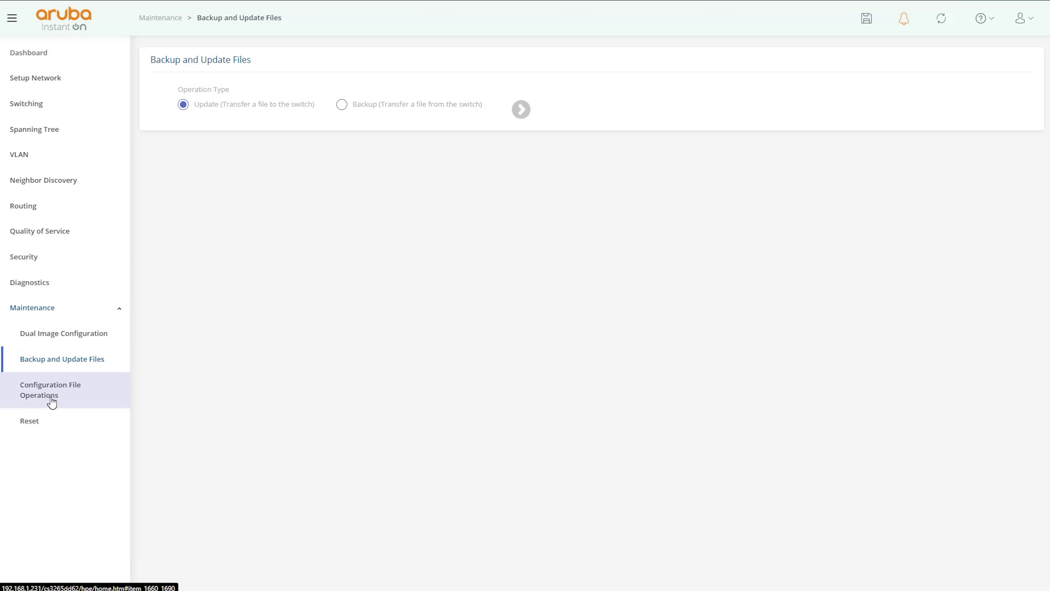
{"action": "left_click", "coordinate": [51, 402]}
{"action": "left_click", "coordinate": [44, 422]}
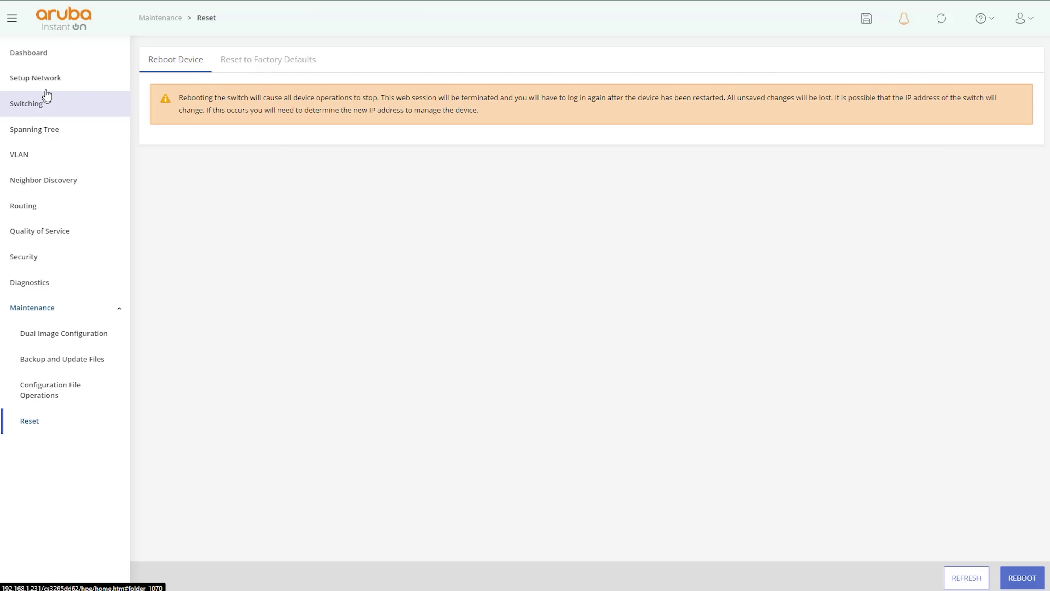